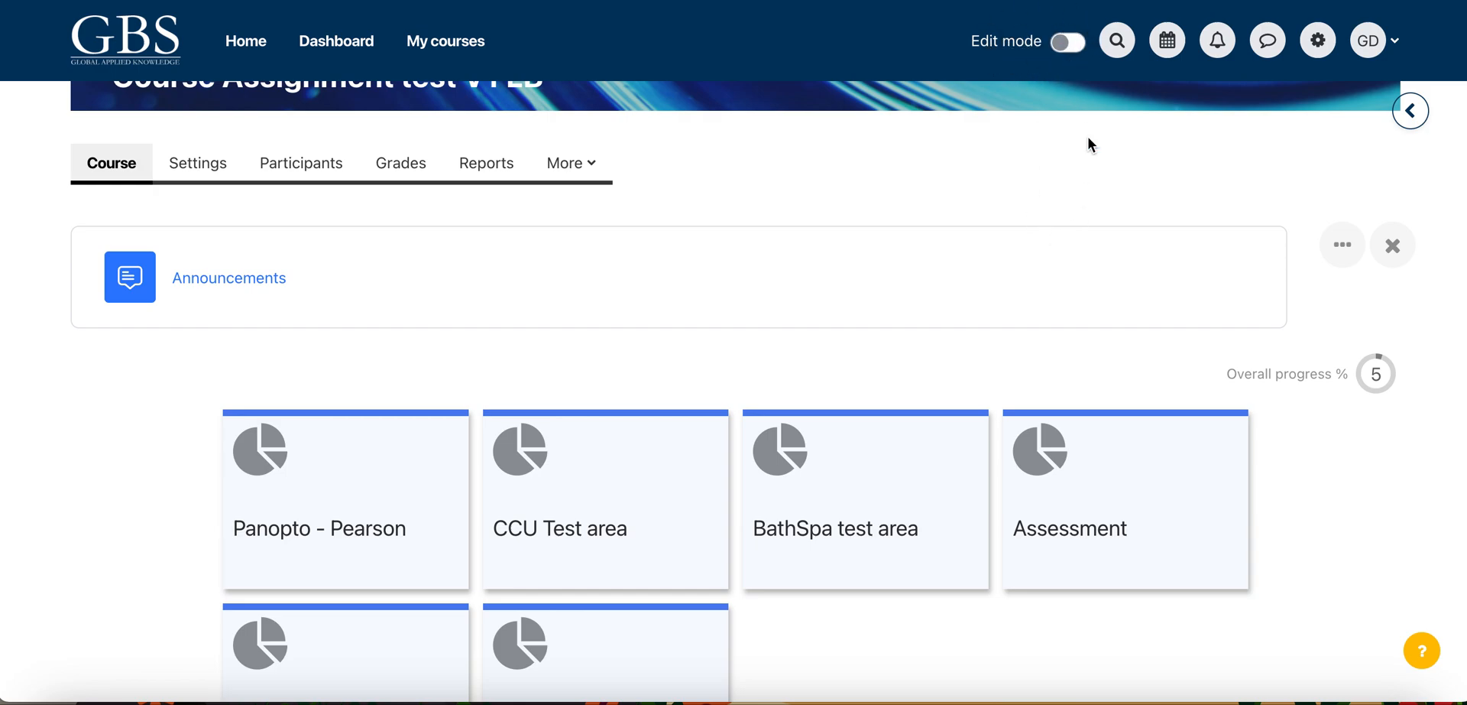
- Turn on editing for the Course Assignment test V1 LB course
left_click(1065, 45)
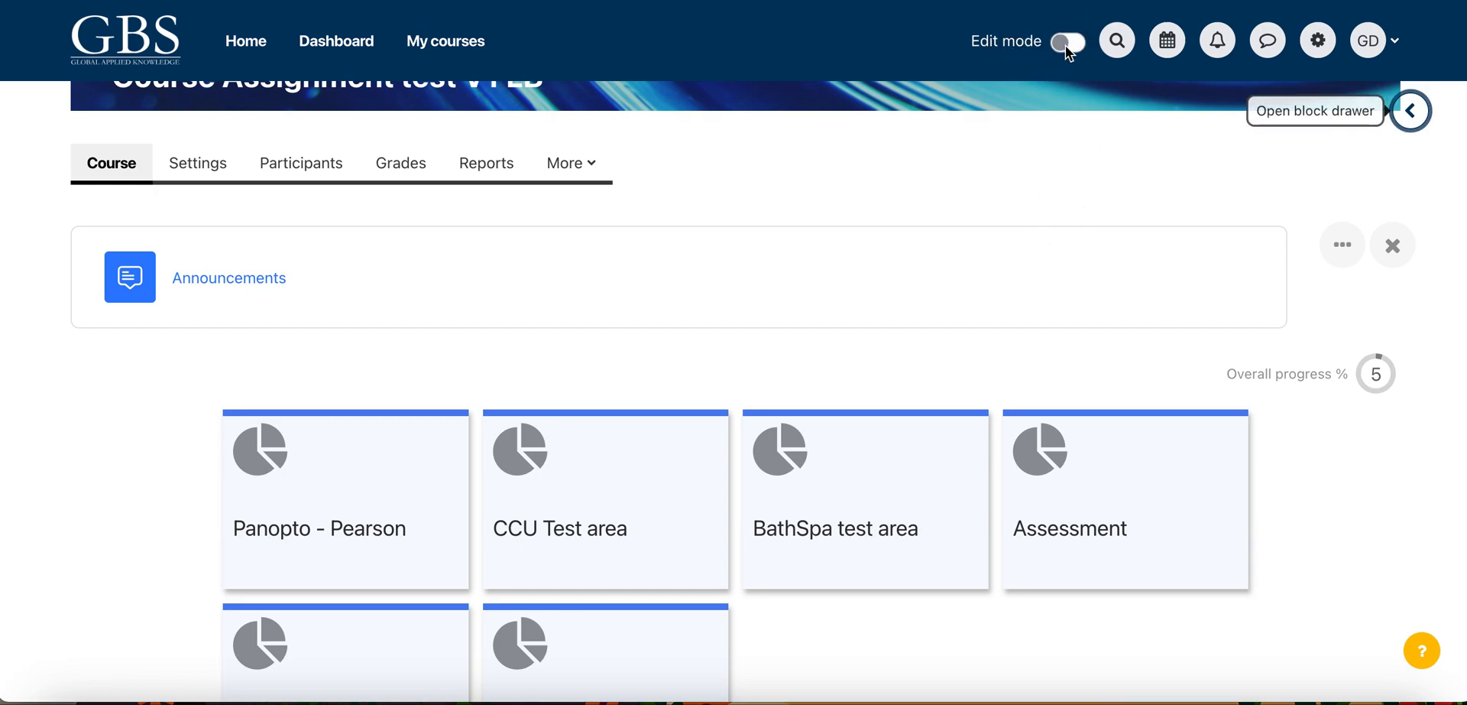
left_click(1065, 46)
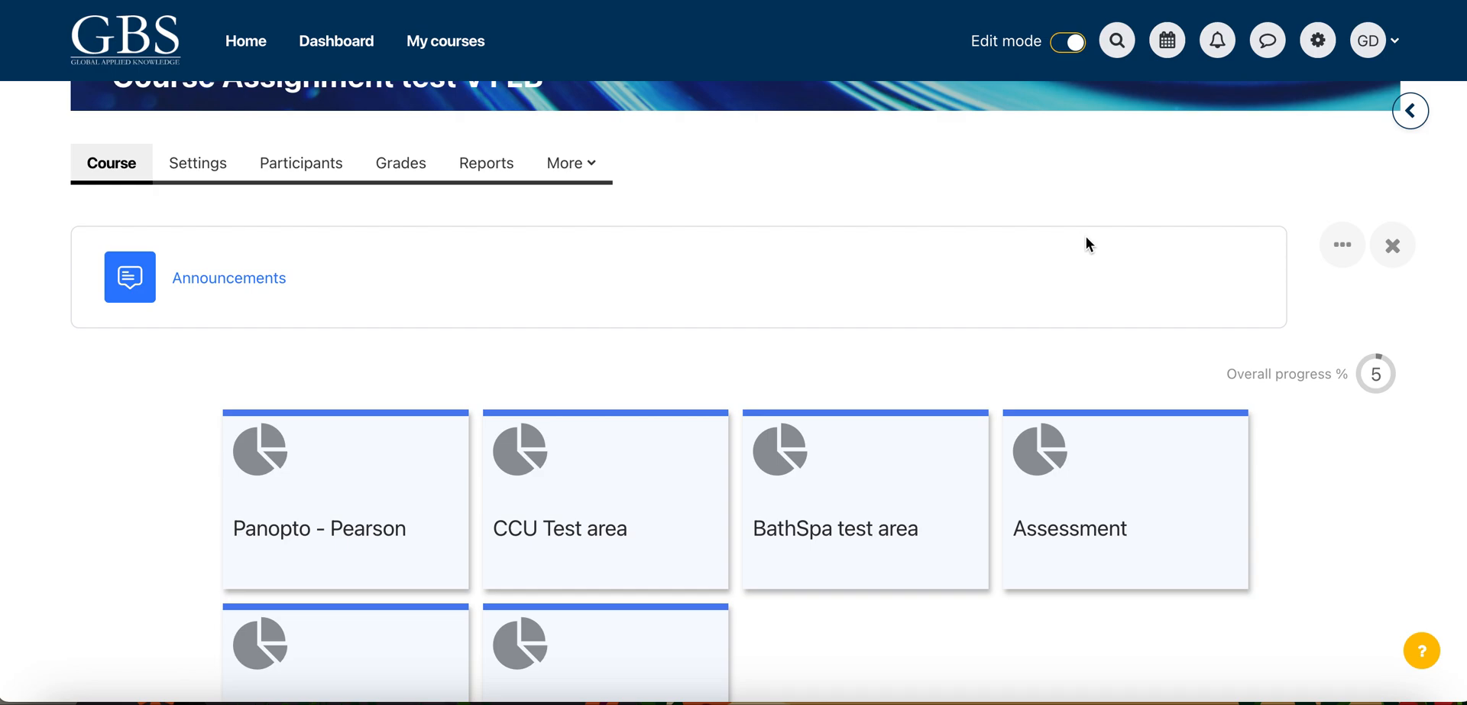
scroll(1133, 330, "down", 9)
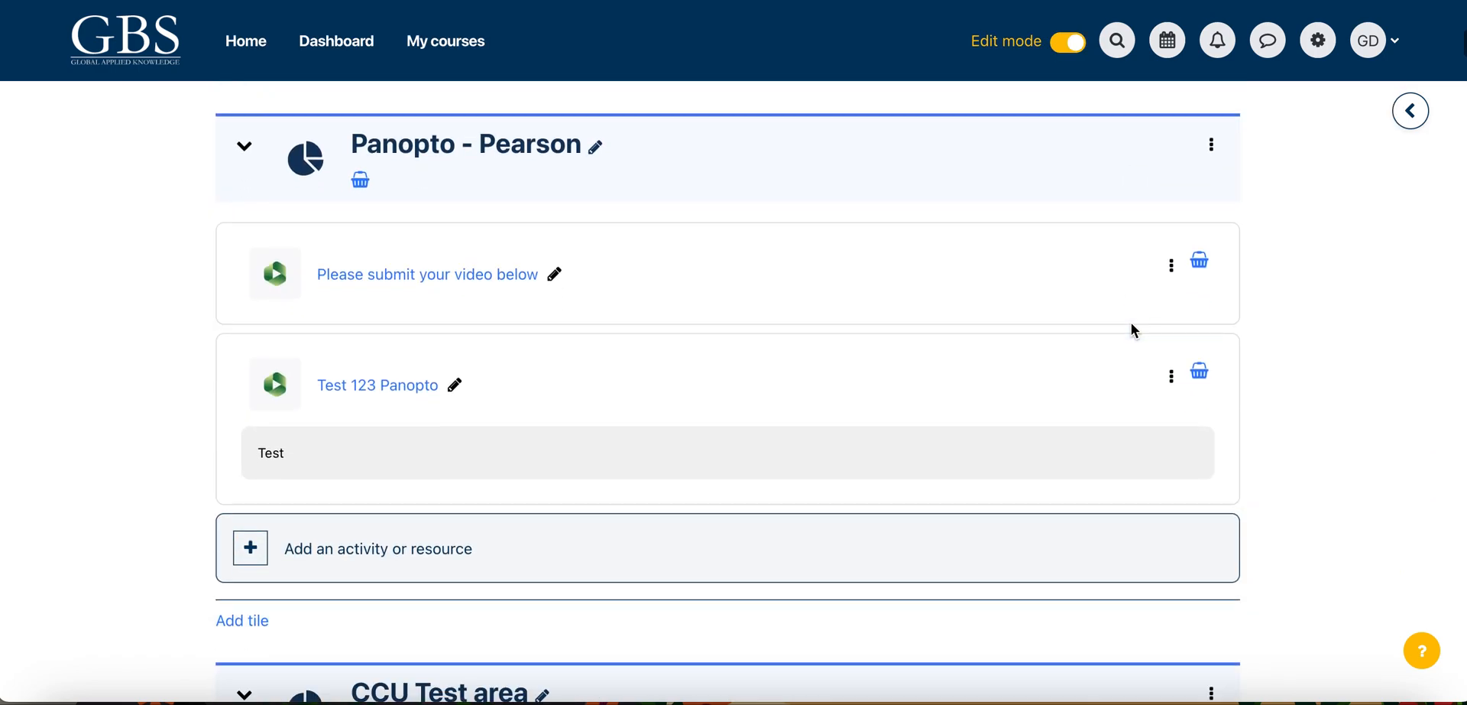
scroll(1151, 417, "up", 10)
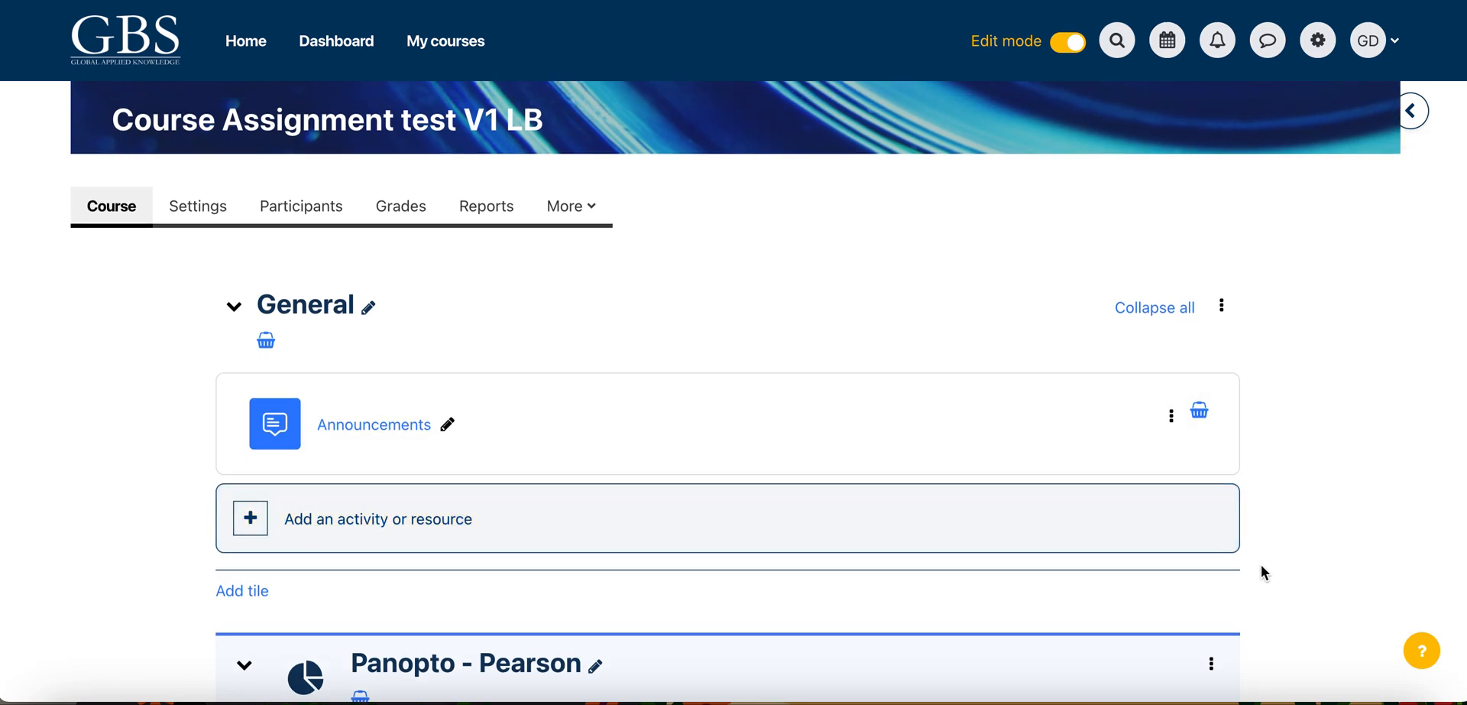
- Add a new Panopto Student Submission activity to the Panopto - Pearson section
scroll(1261, 564, "down", 8)
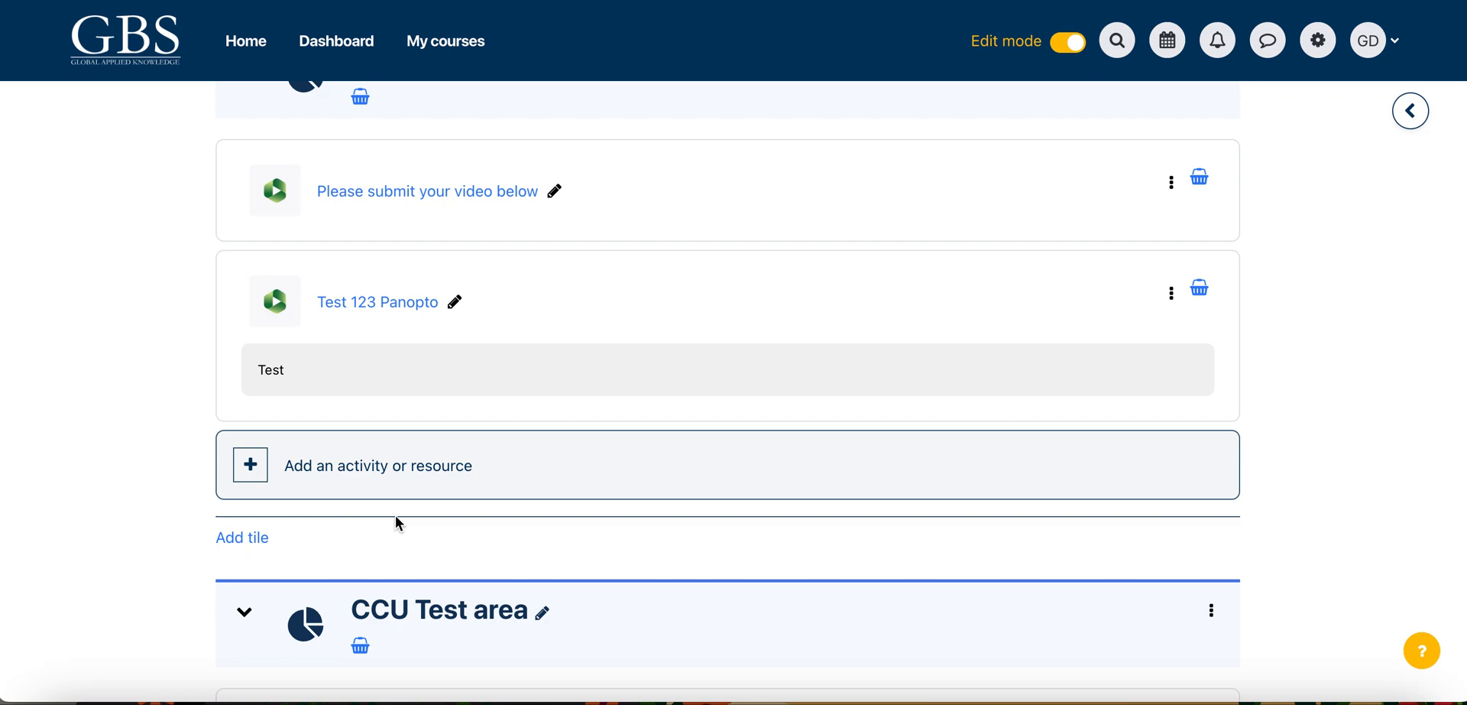
left_click(369, 466)
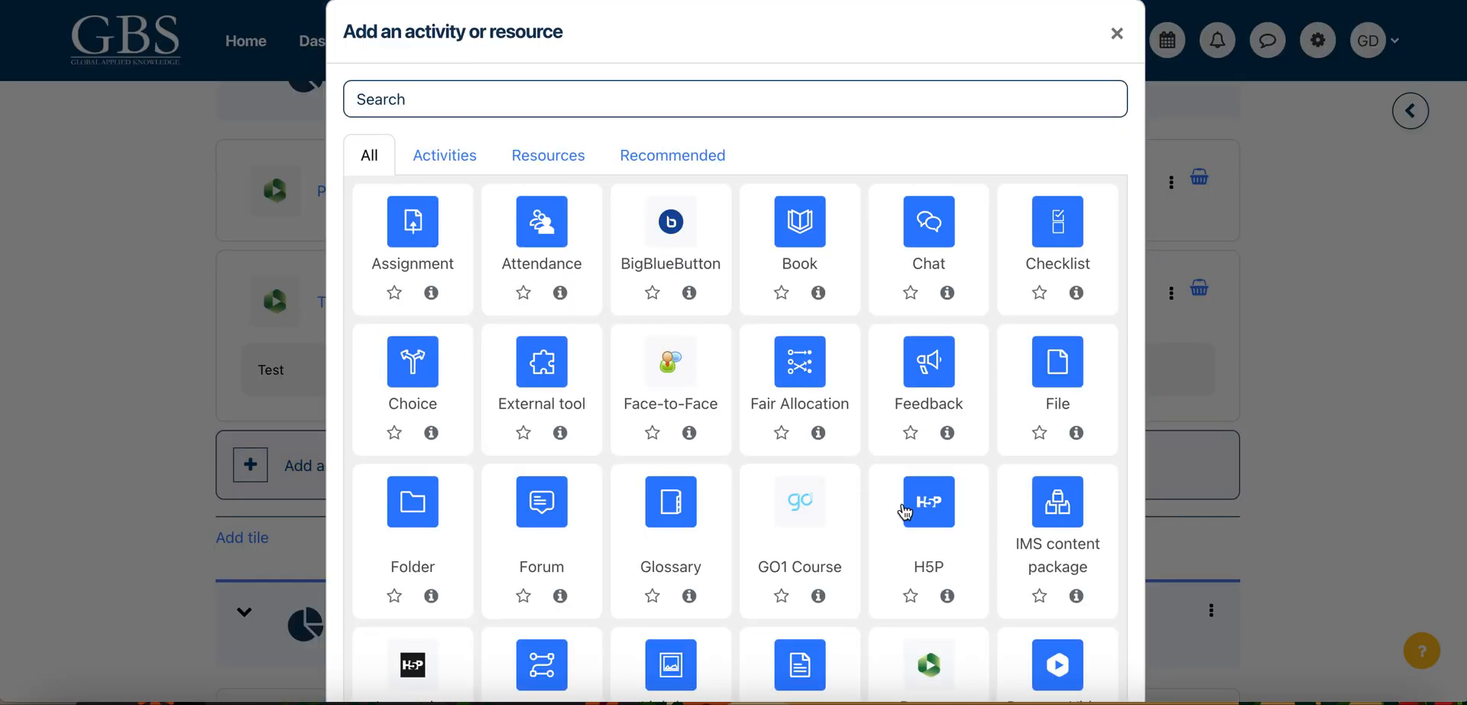
scroll(904, 511, "down", 9)
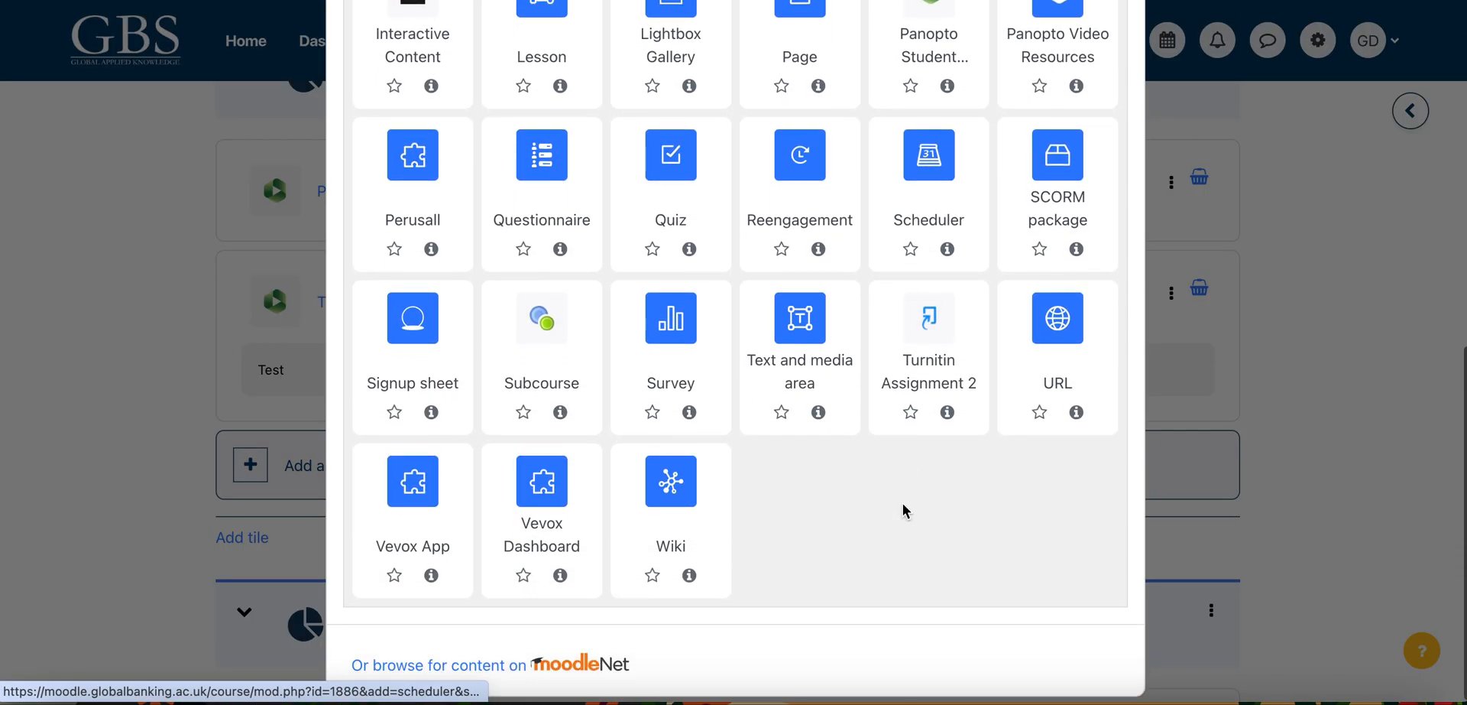
scroll(903, 512, "up", 5)
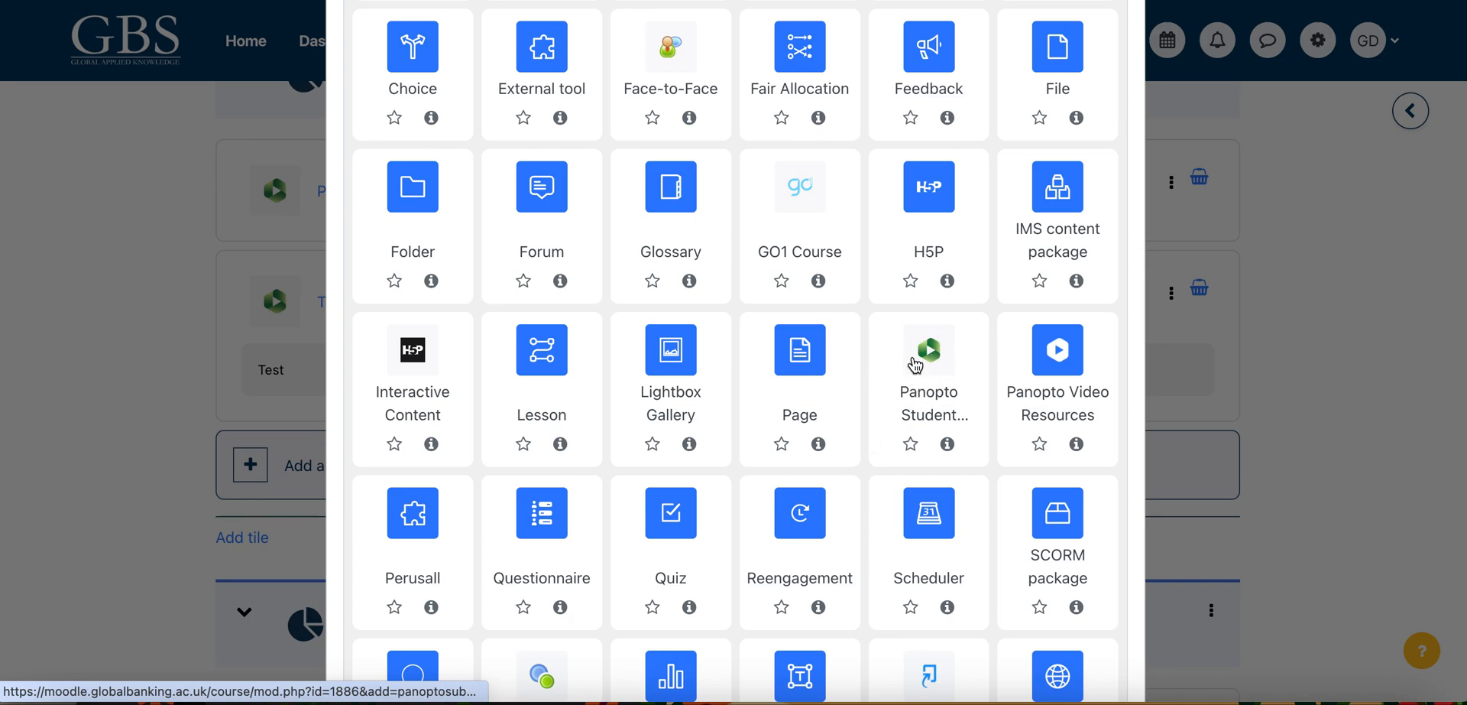
left_click(930, 359)
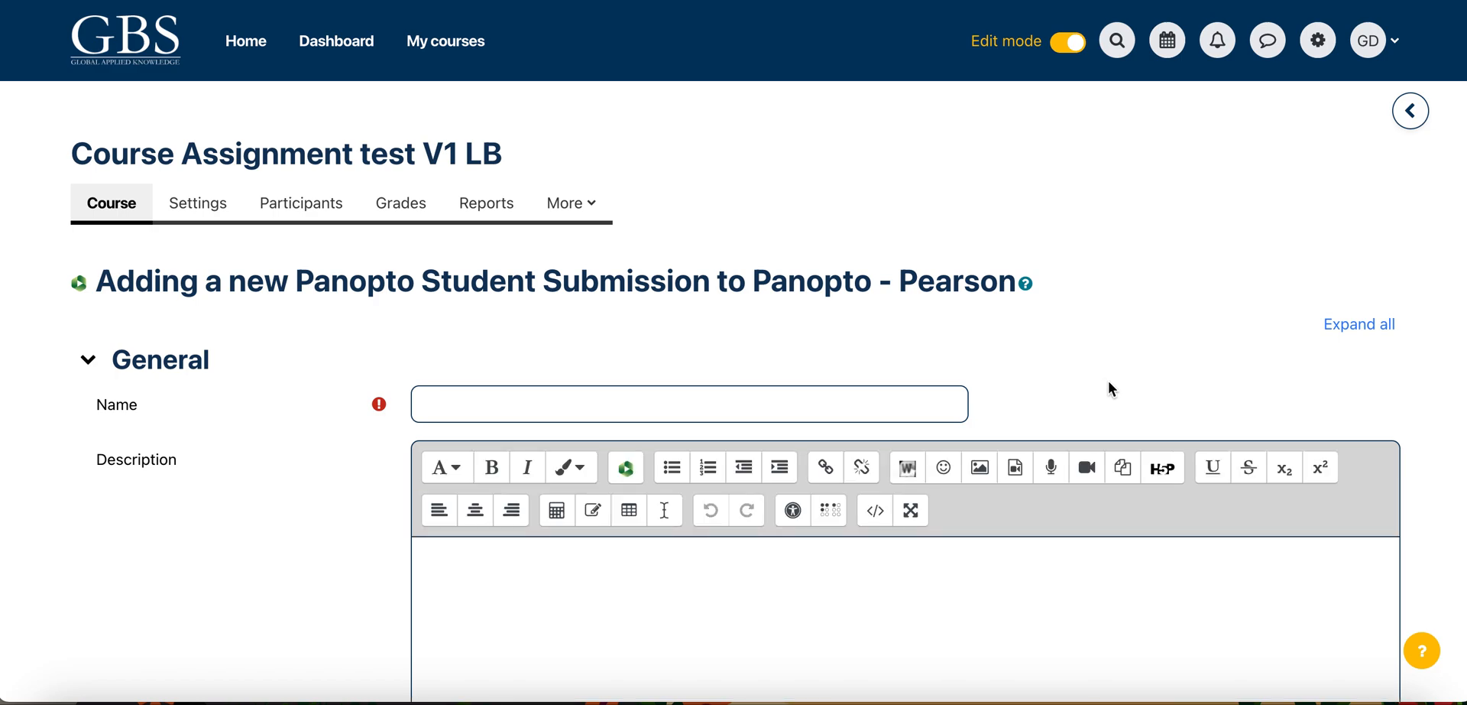
- Name the new submission activity "test template submission"
scroll(1108, 382, "down", 2)
left_click(470, 233)
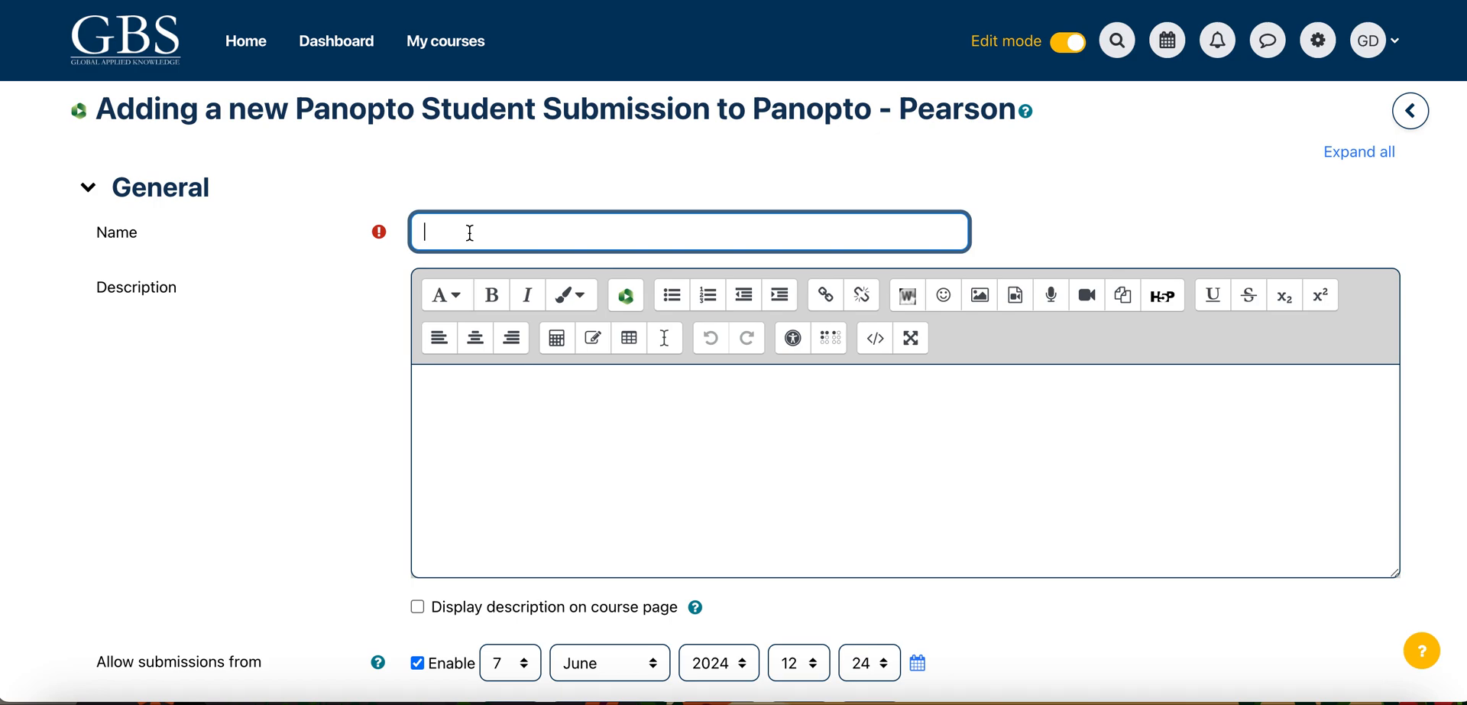
type("test template submission")
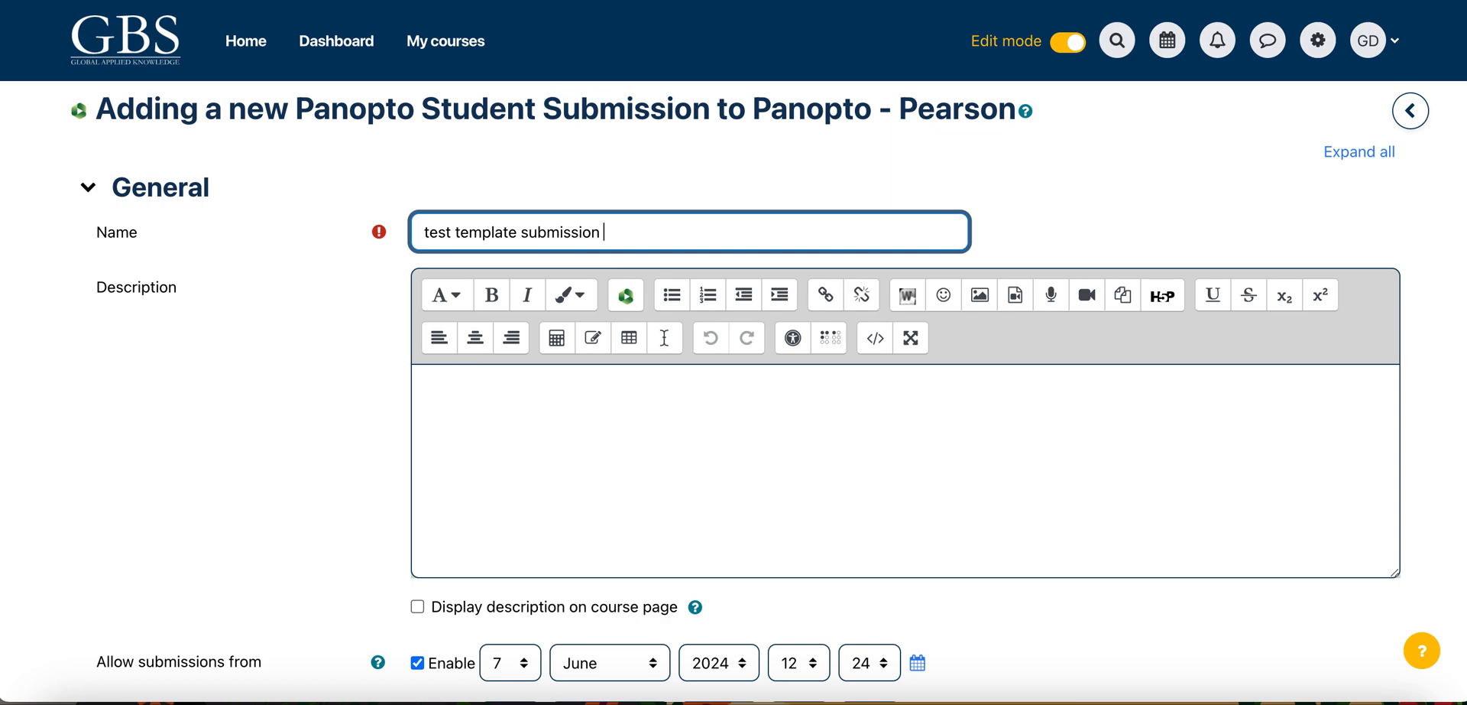
- Enter the description "deadline 07 june 2024" and have it displayed on the course page
left_click(498, 398)
type("deadline")
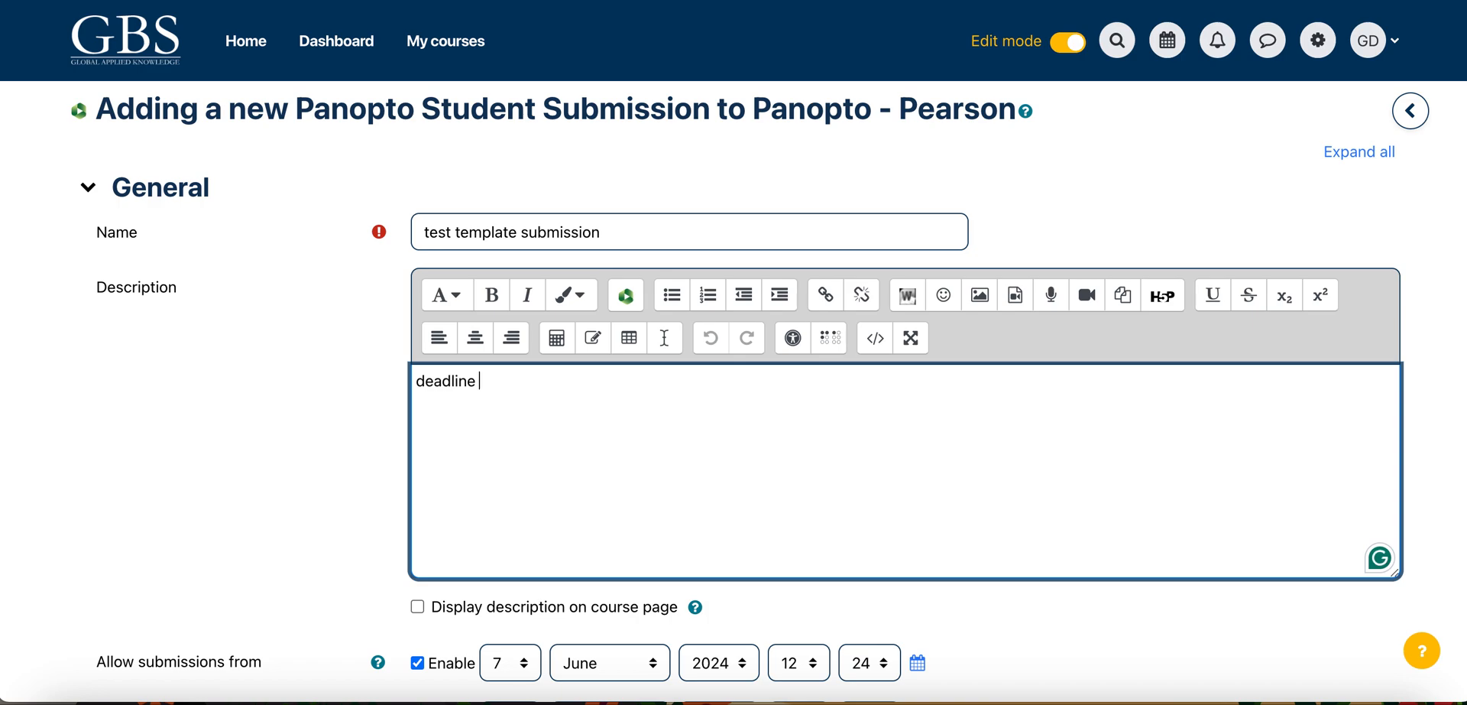
type("07 june 2024")
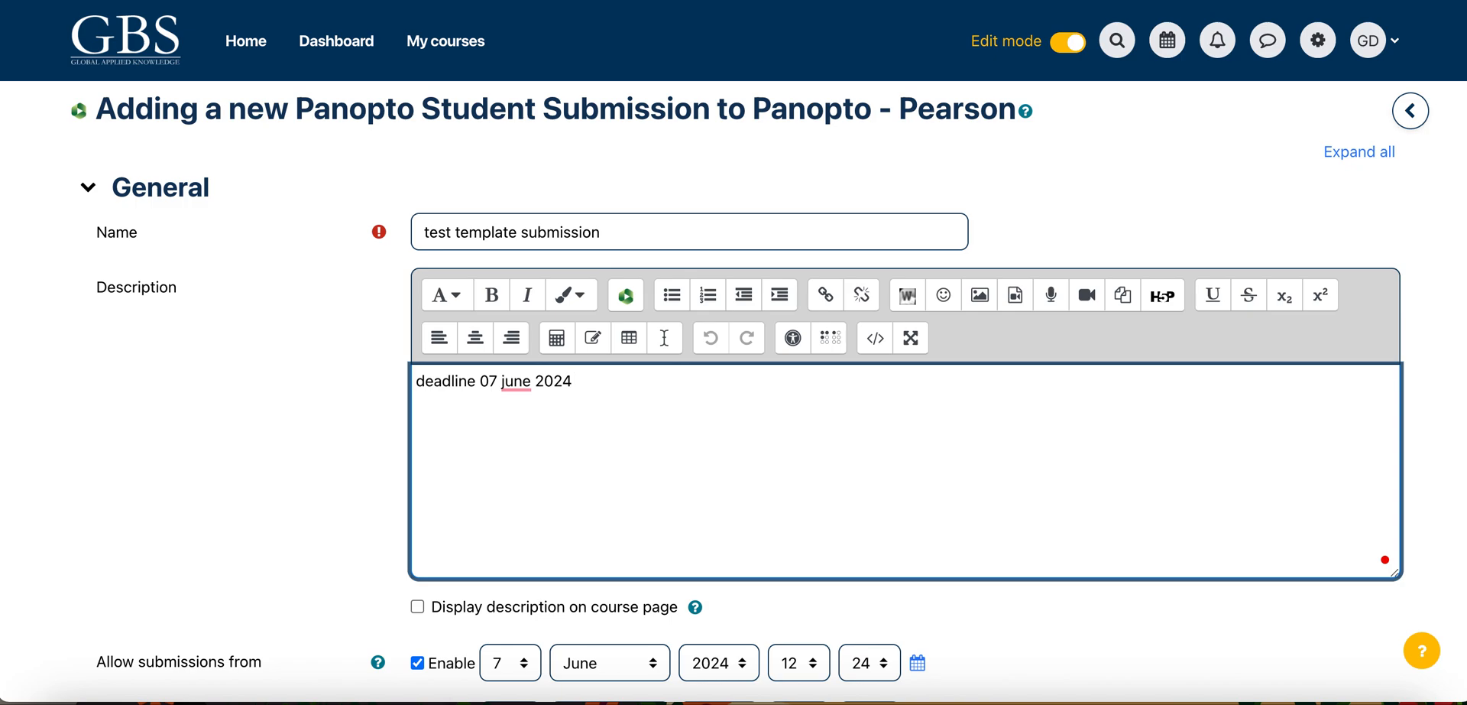
left_click(306, 472)
scroll(306, 472, "down", 5)
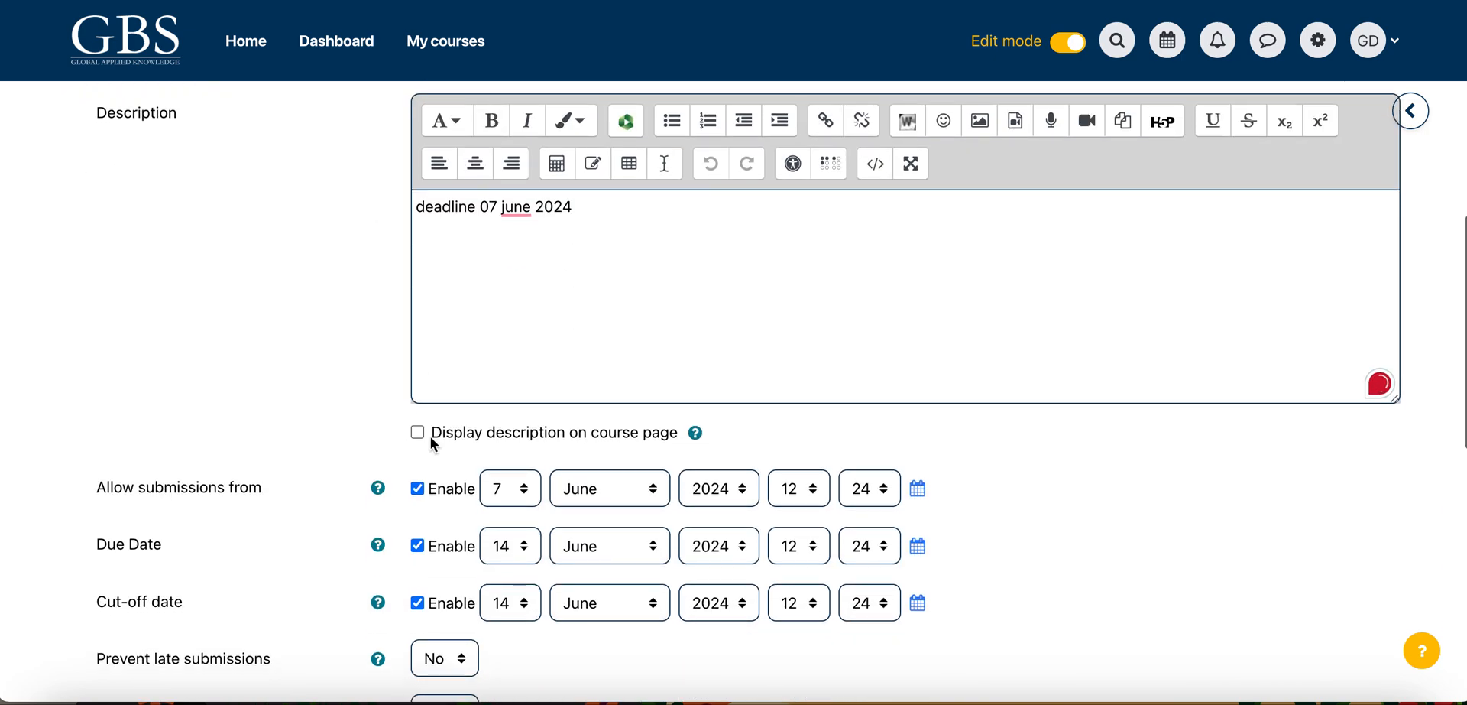
left_click(417, 433)
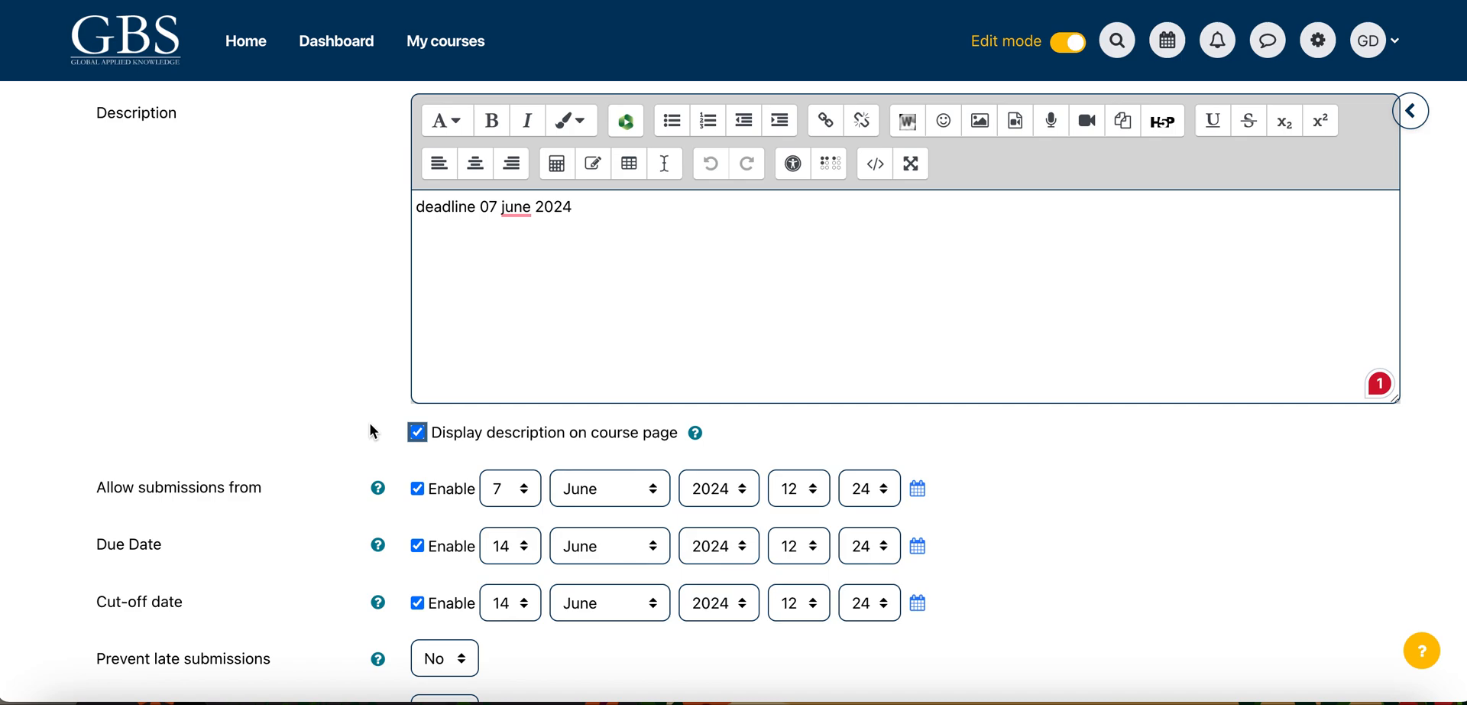
scroll(372, 432, "down", 3)
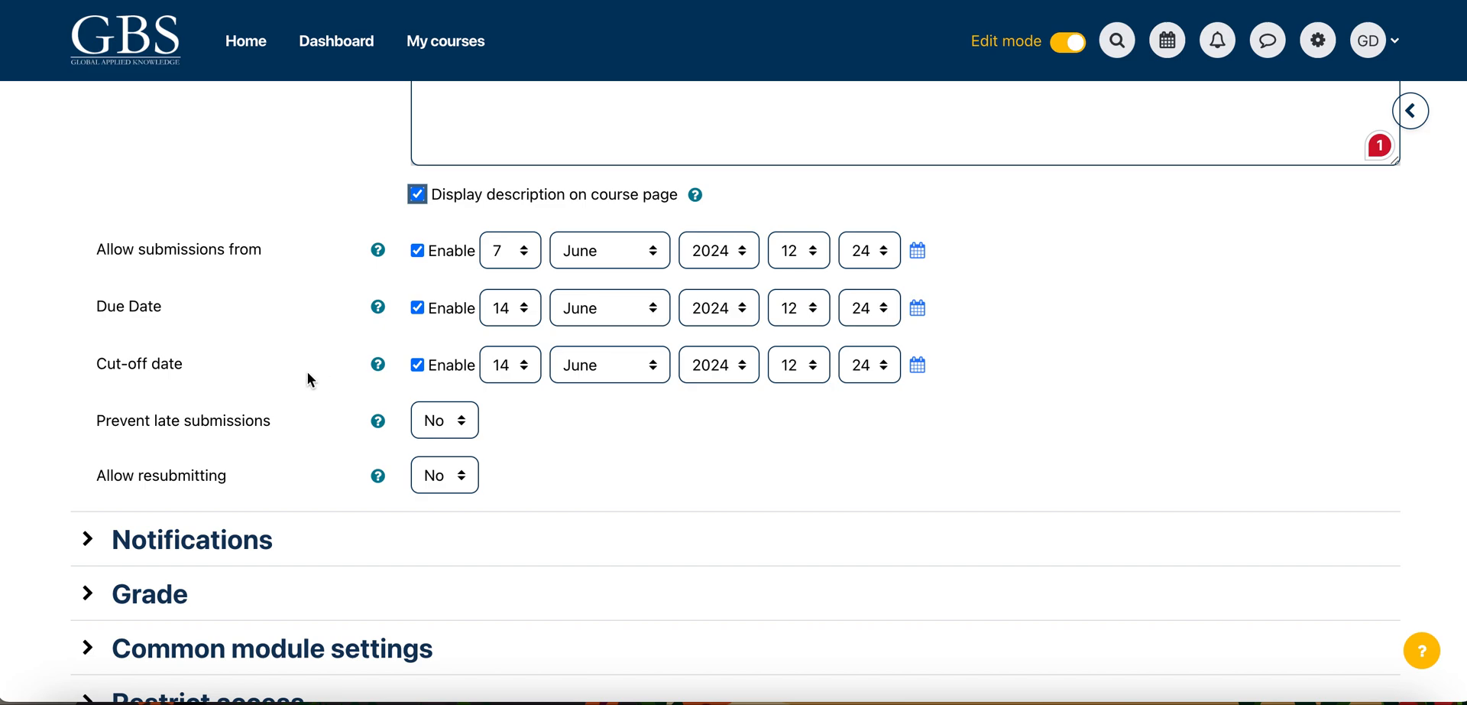
left_click(84, 308)
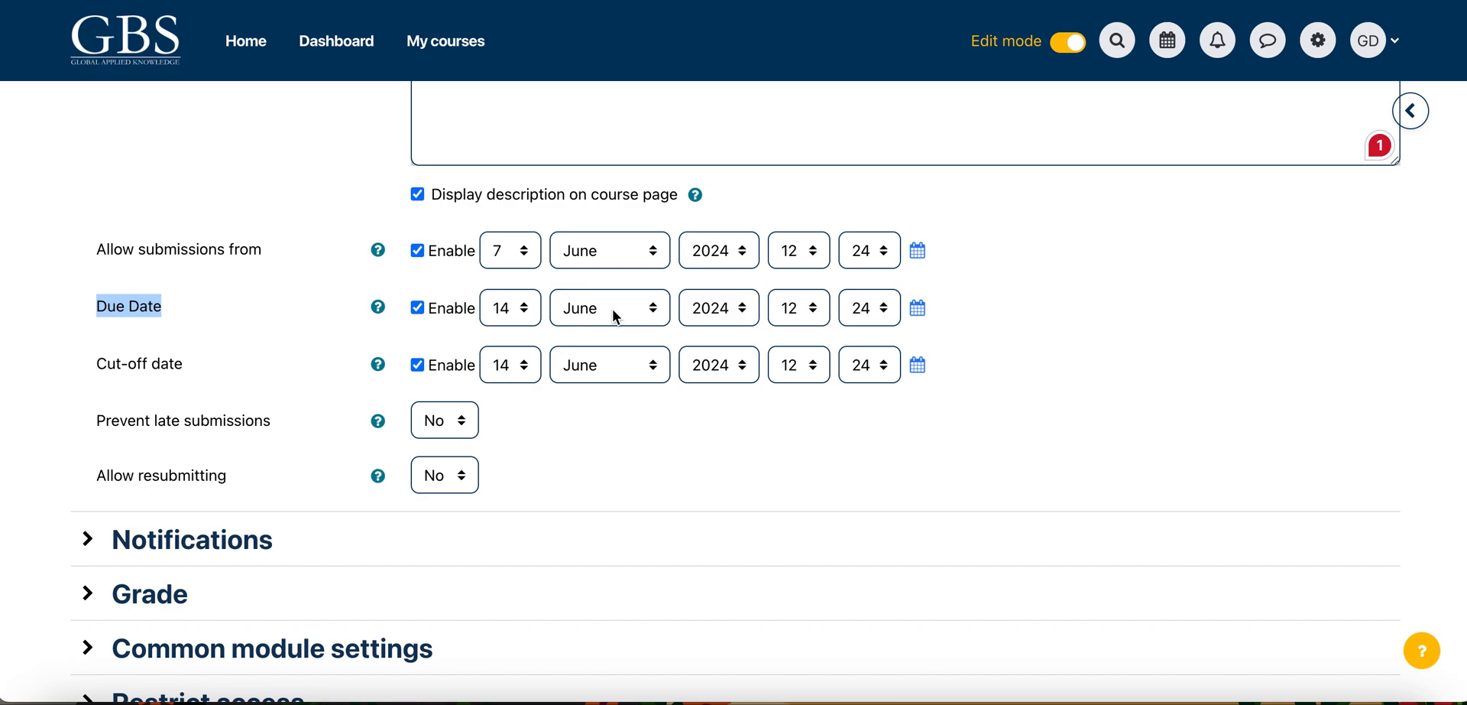
left_click_drag(76, 367, 230, 359)
left_click(289, 360)
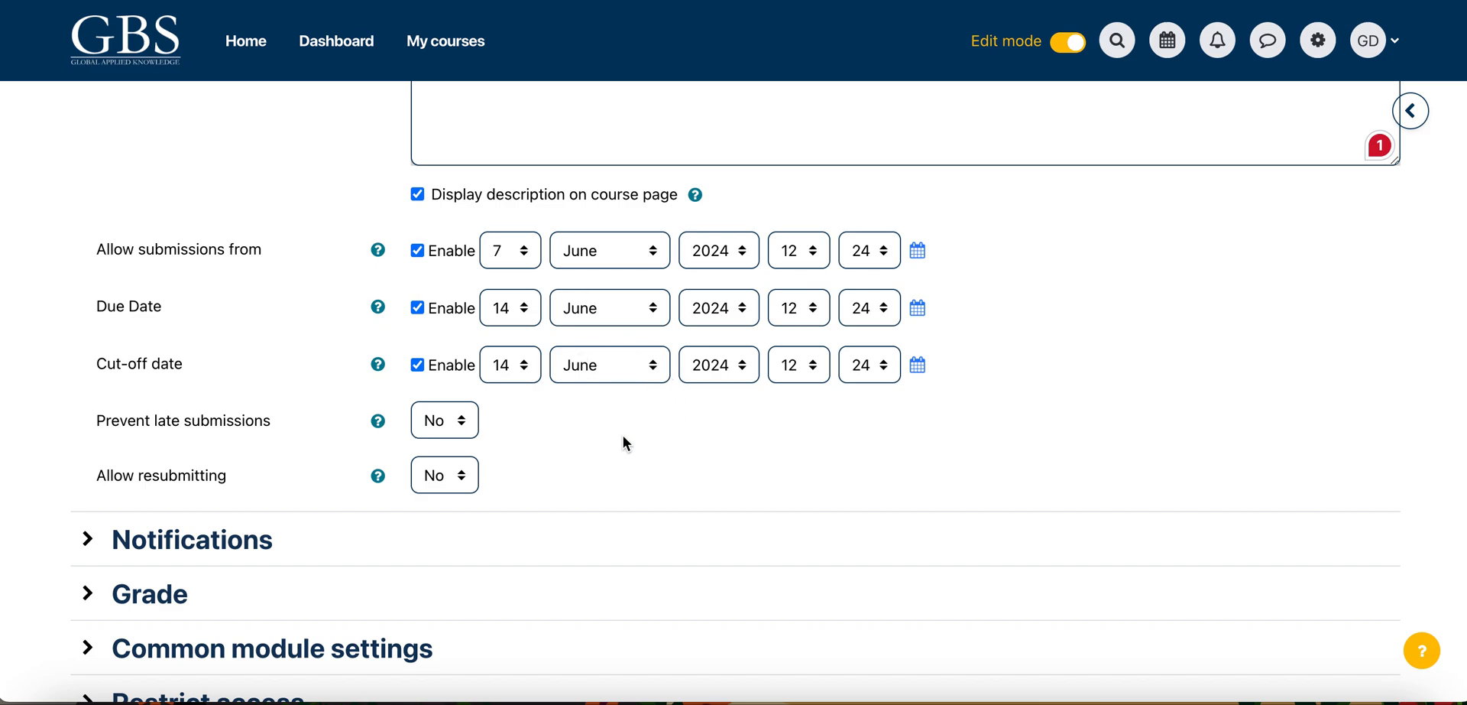
- Set Allow resubmitting to Yes for the submission activity
scroll(622, 434, "down", 2)
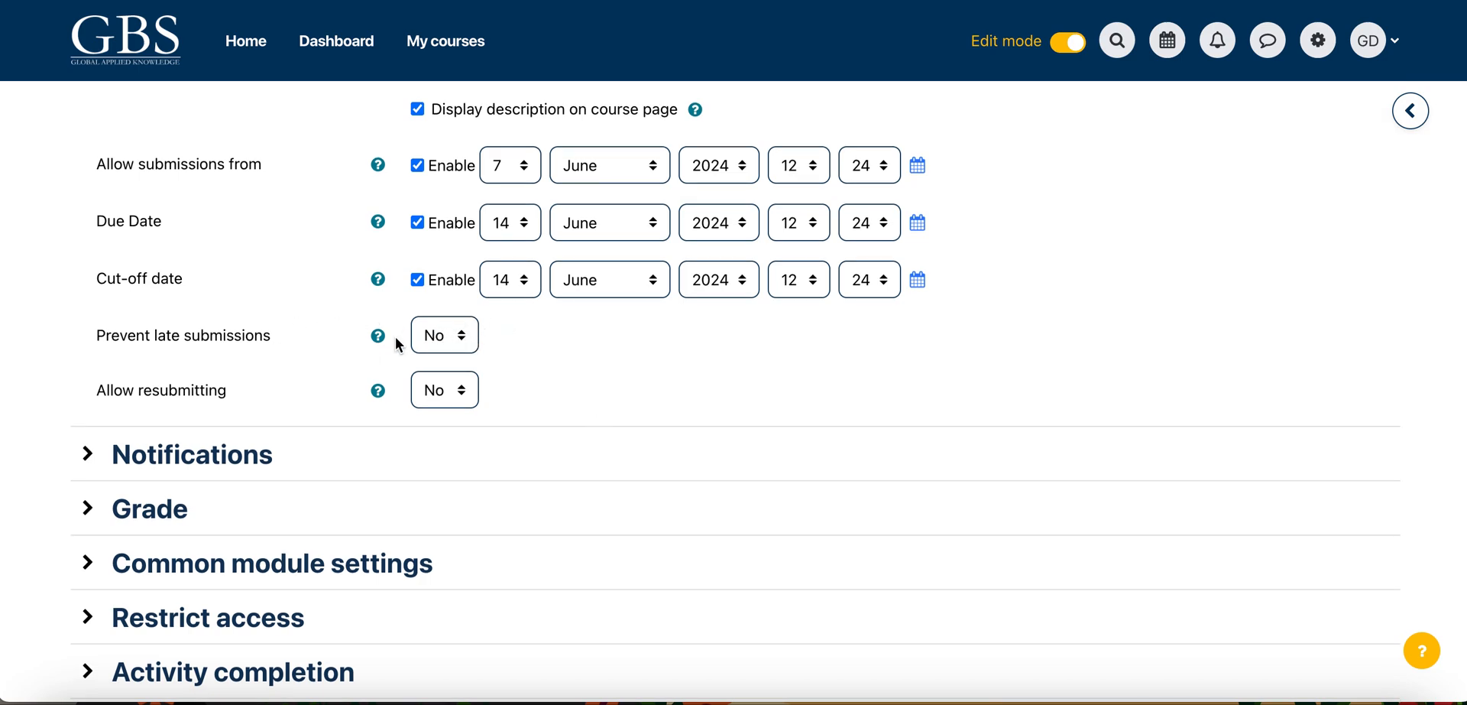
left_click(472, 391)
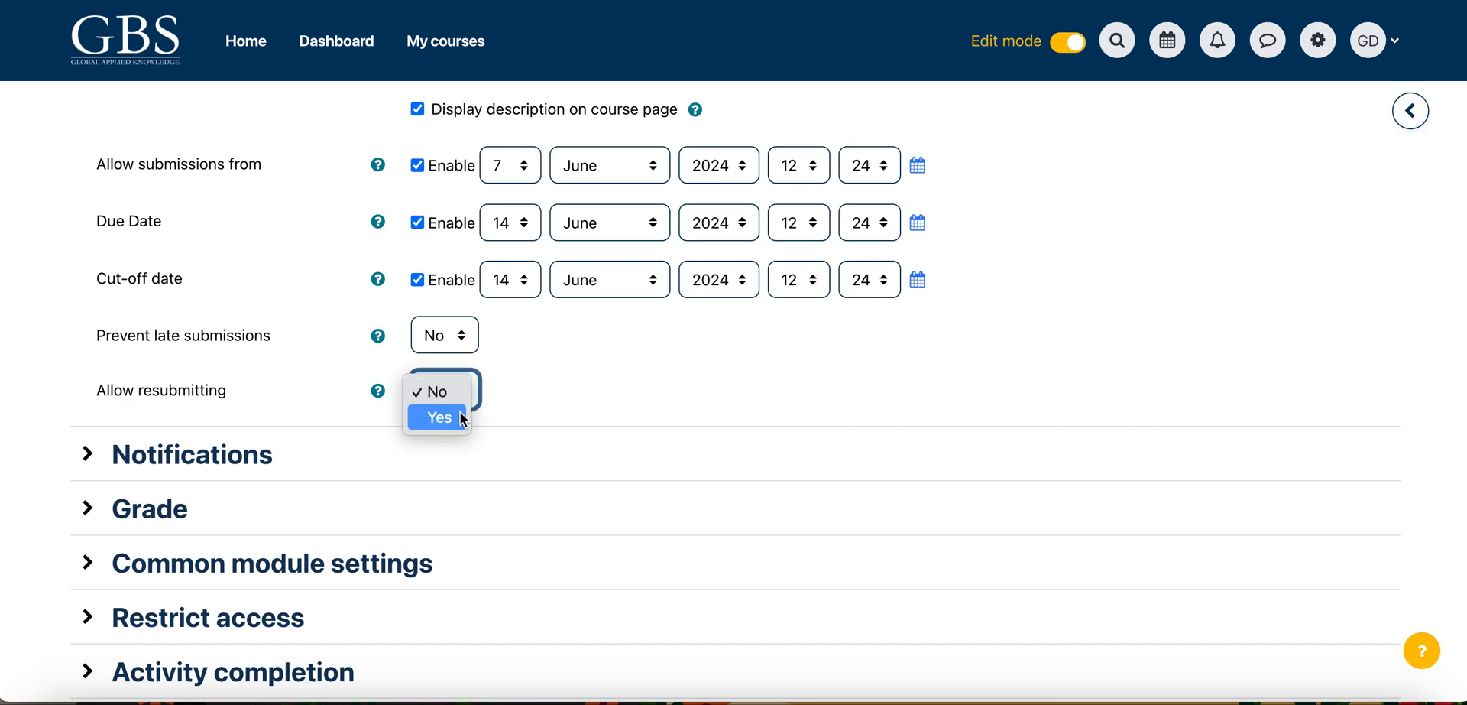
left_click(456, 418)
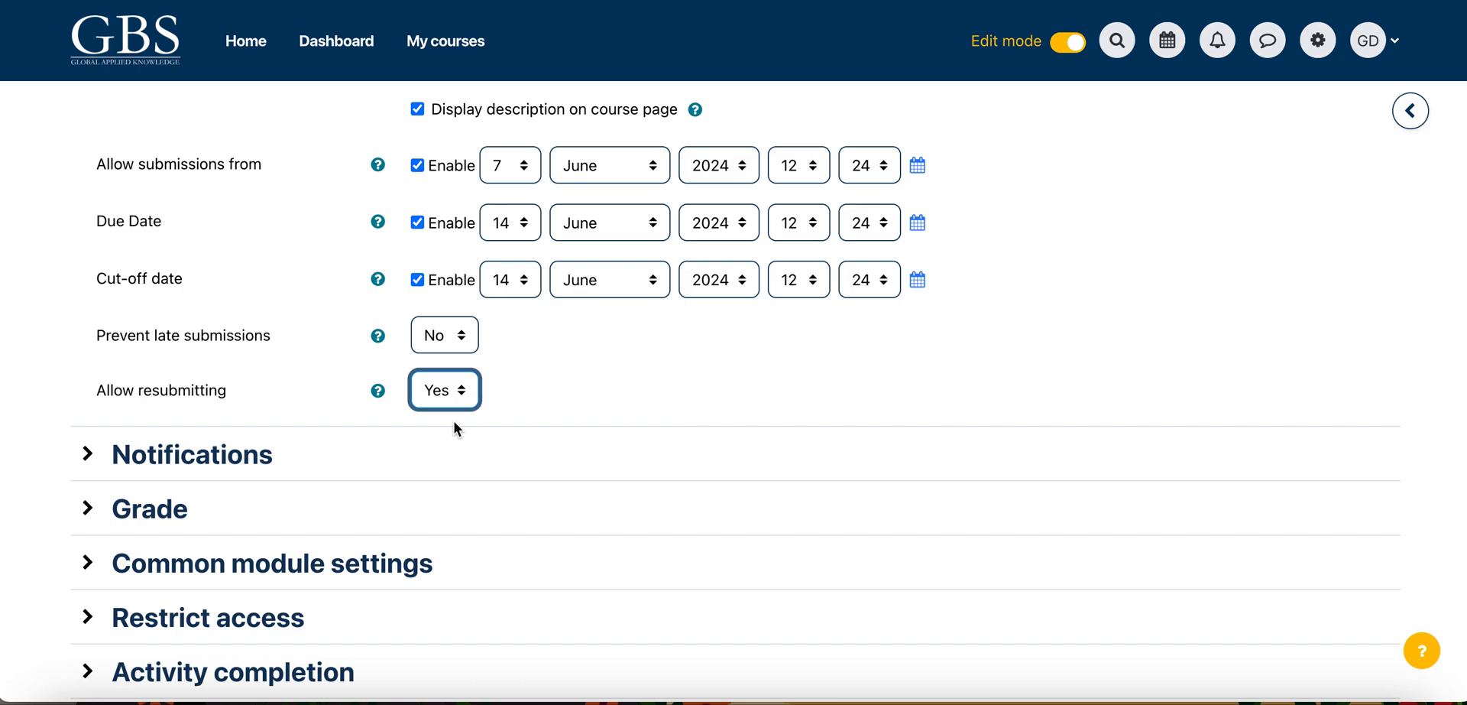
left_click(637, 401)
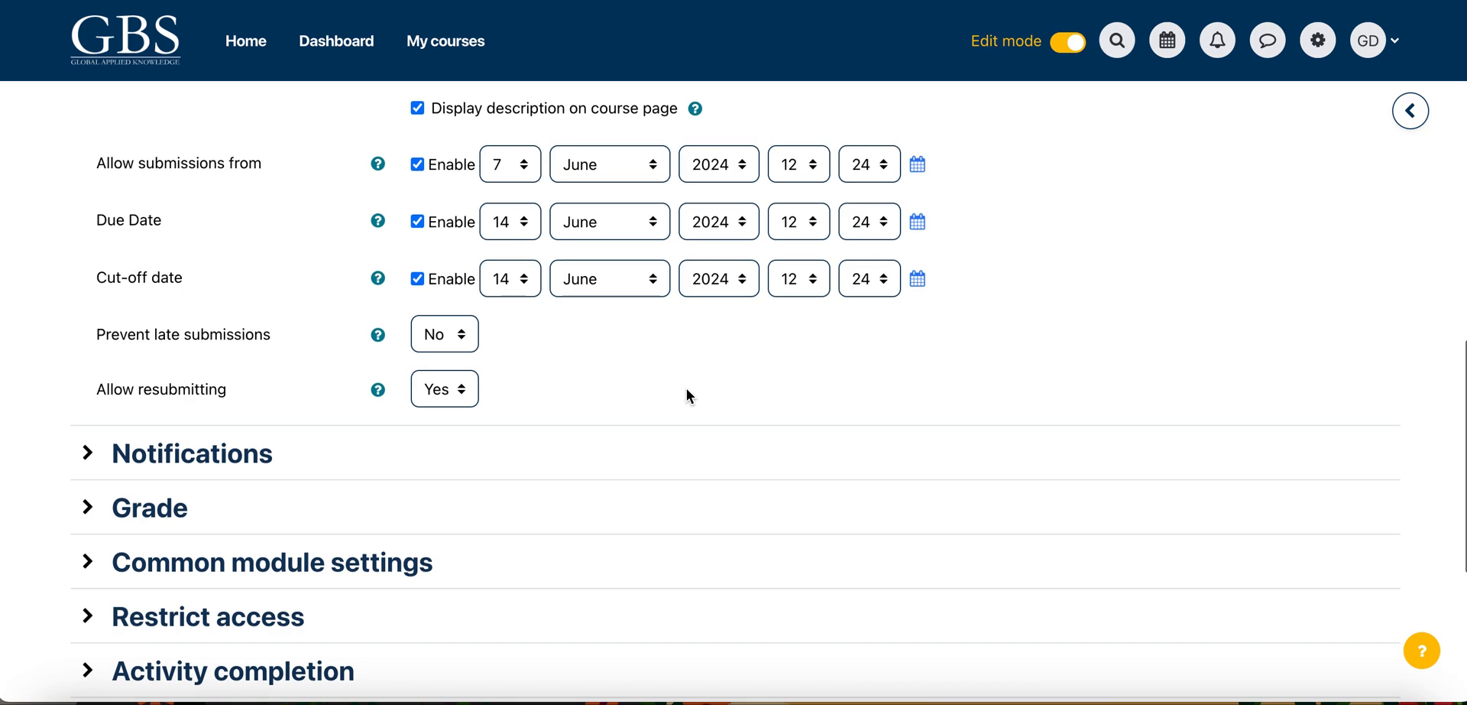
- Show the notification settings of the submission activity
scroll(686, 388, "down", 1)
scroll(686, 388, "down", 3)
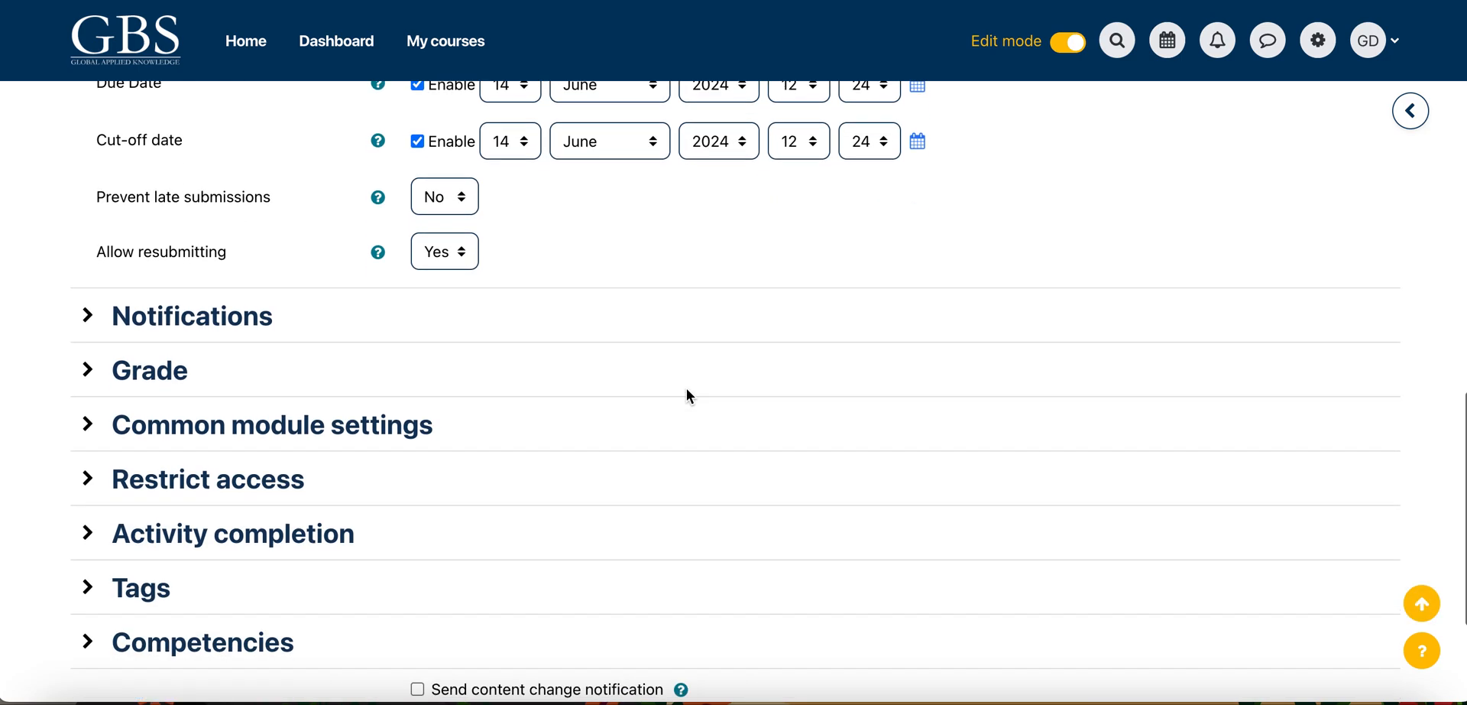
left_click(89, 189)
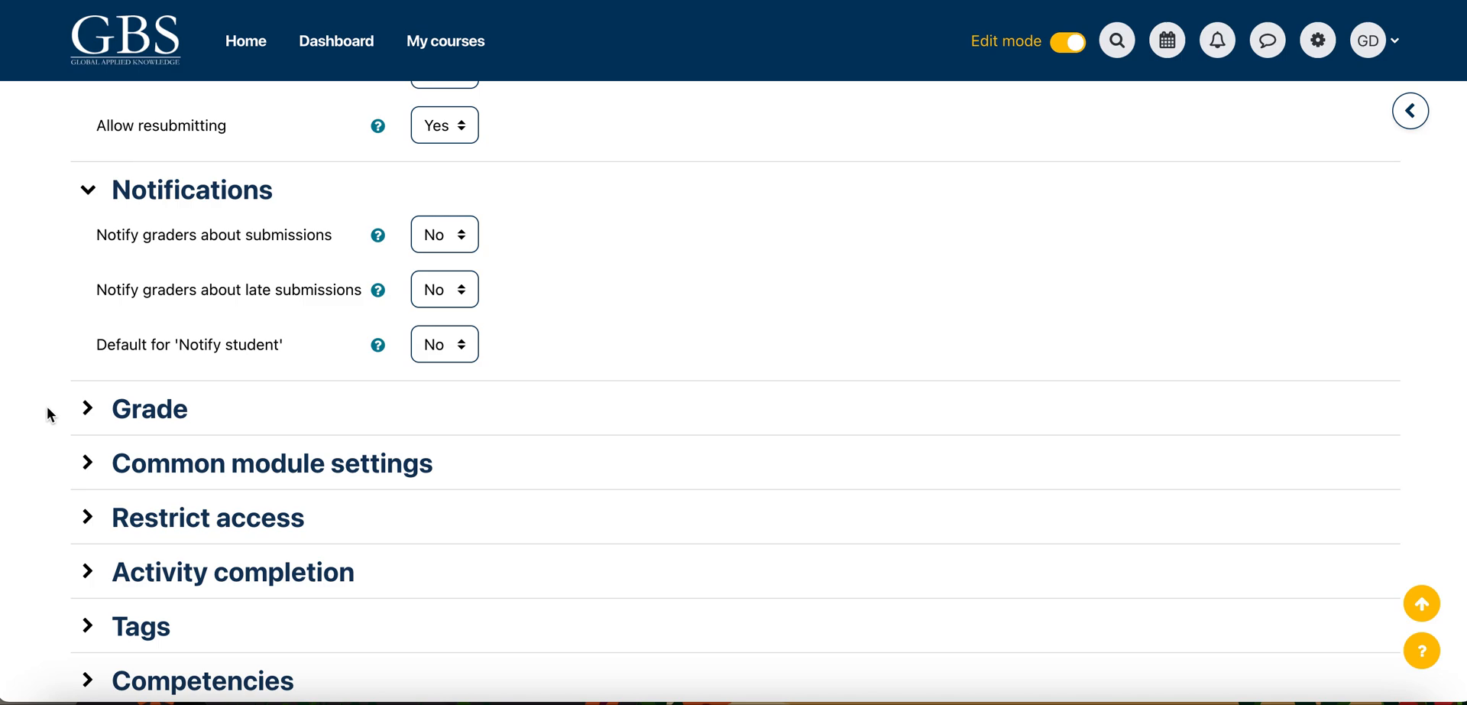
- Set the submission activity's grade to pass to 2
left_click(88, 407)
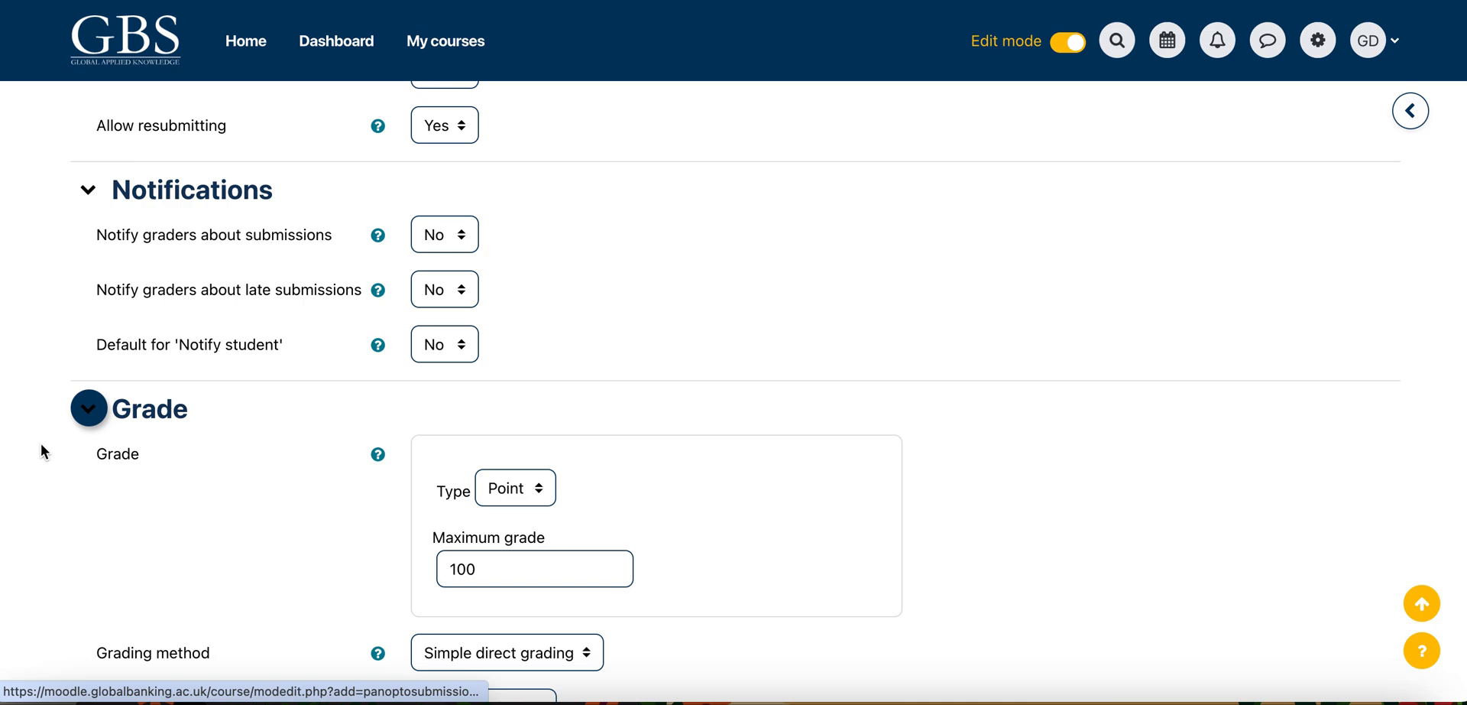
scroll(40, 443, "down", 2)
scroll(40, 451, "down", 5)
left_click(448, 444)
type("40")
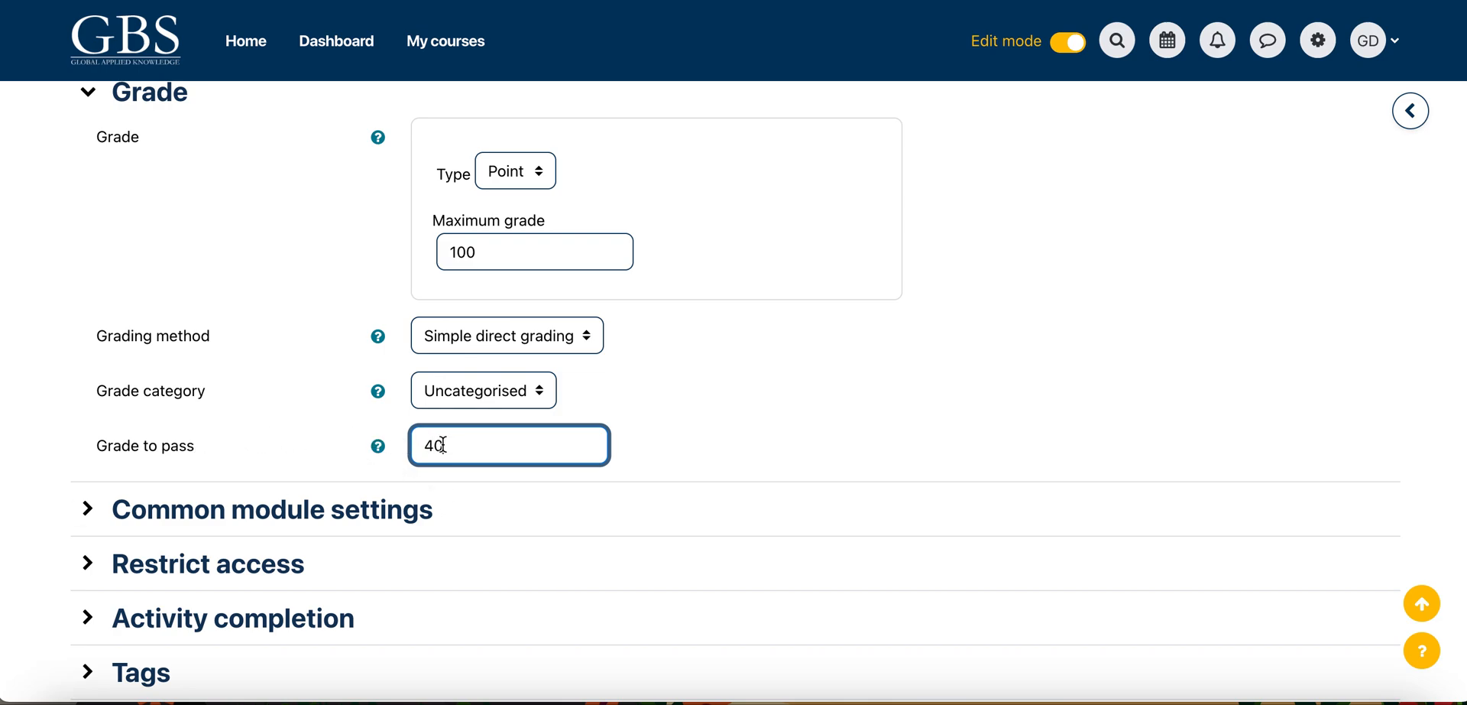
key("BackSpace")
key("BackSpace")
type("2")
scroll(40, 502, "down", 3)
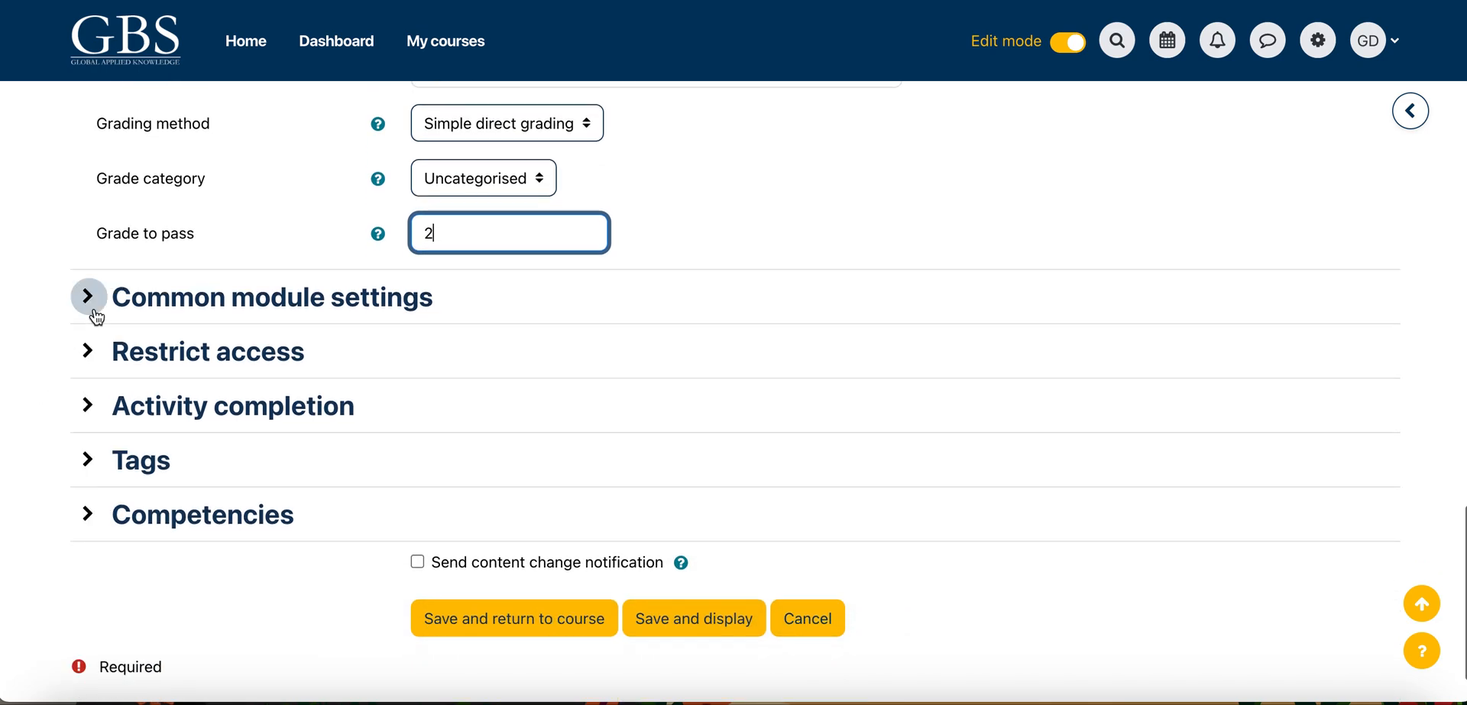
- Review the common module settings and the access restrictions of the activity
left_click(93, 310)
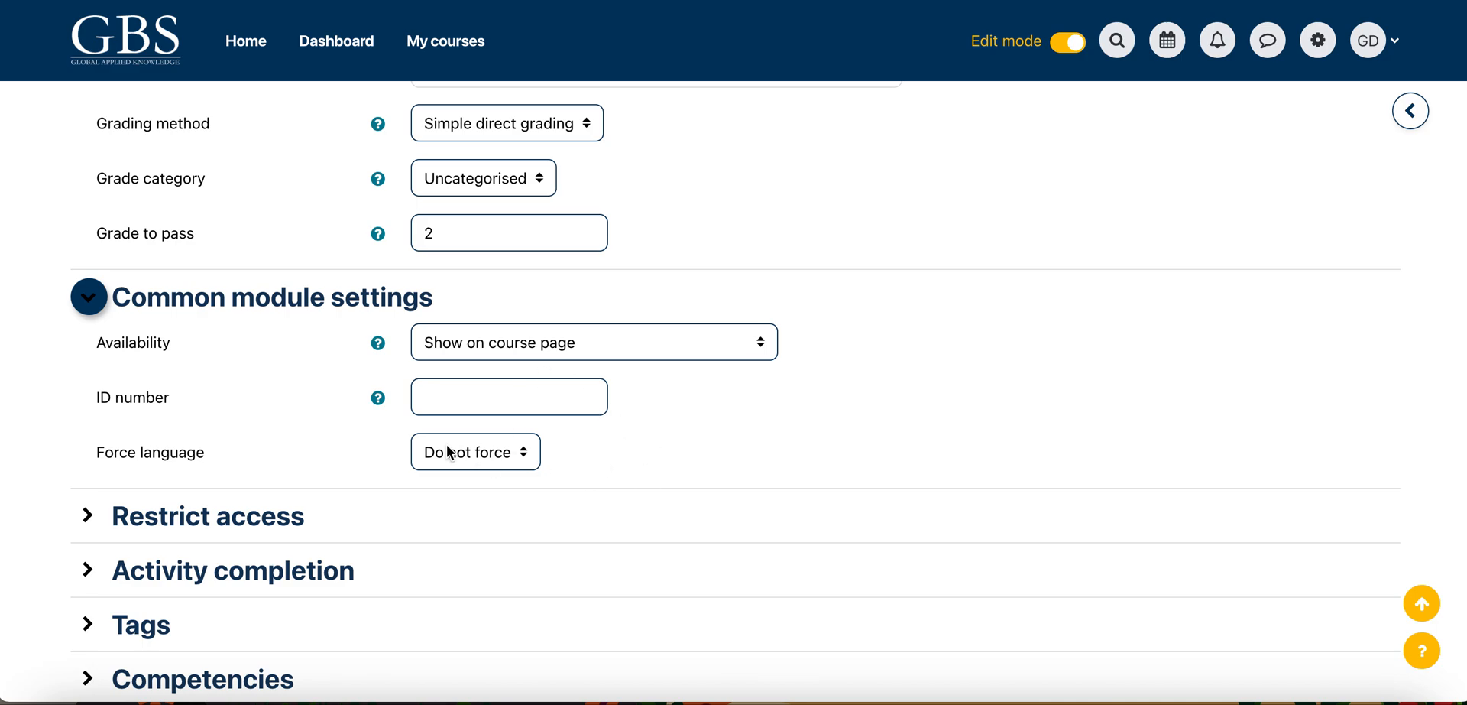
left_click(88, 298)
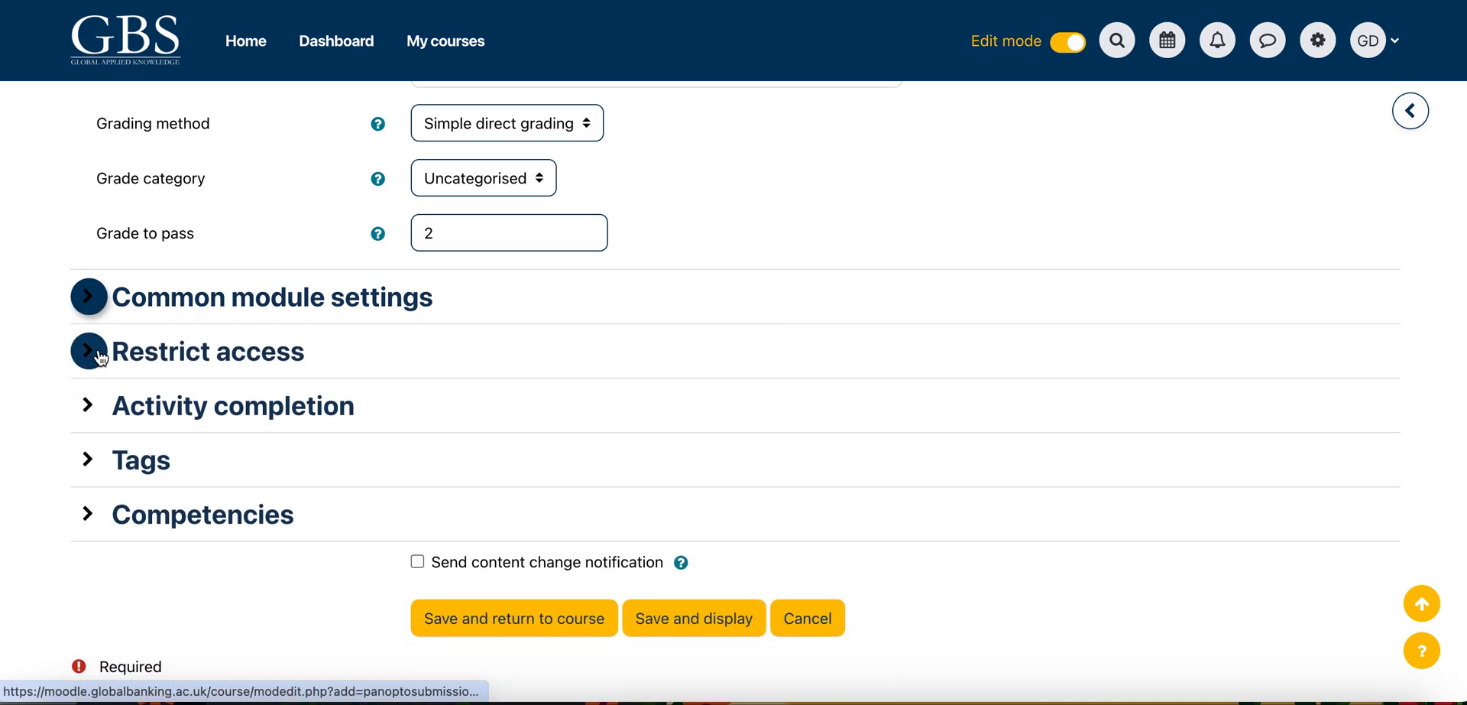
left_click(89, 347)
scroll(51, 443, "down", 1)
scroll(51, 442, "down", 3)
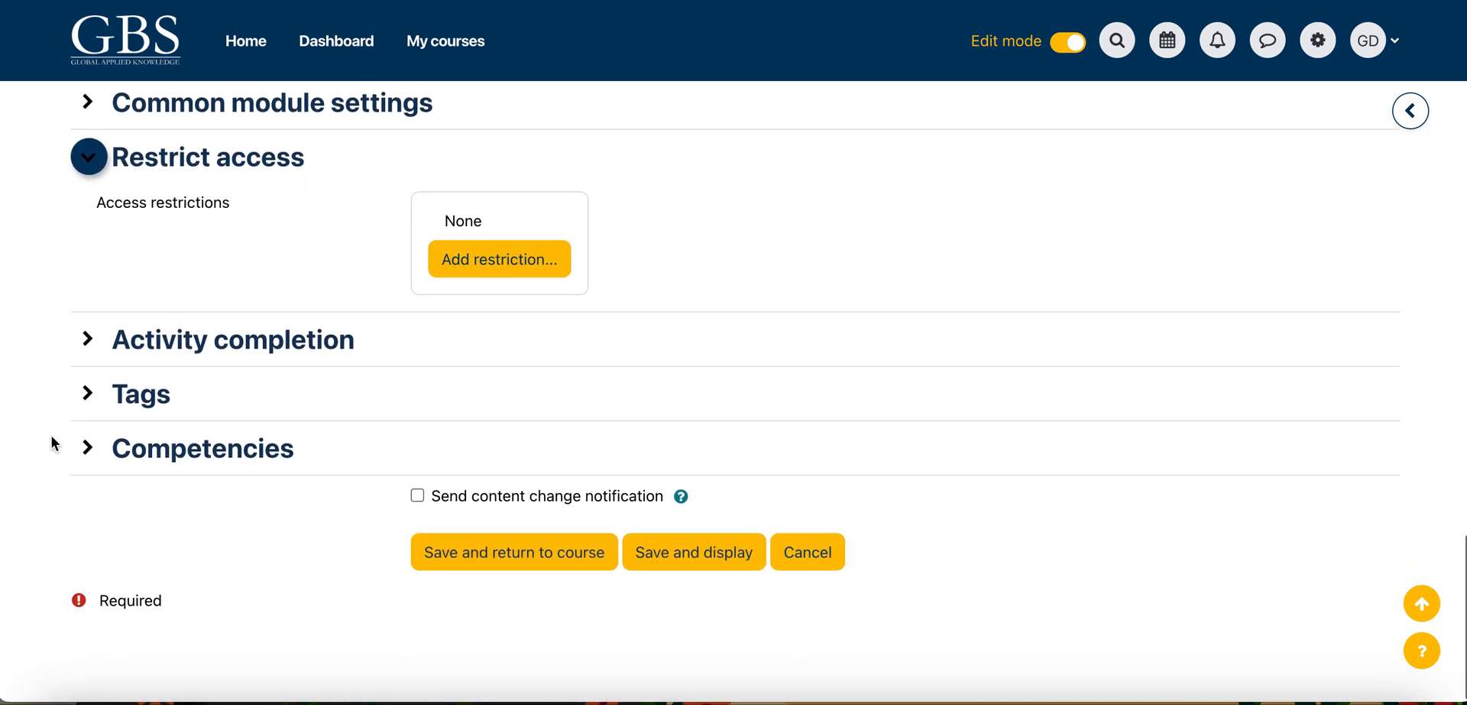
- Set the activity's completion tracking to "Show activity as complete when conditions are met"
left_click(88, 343)
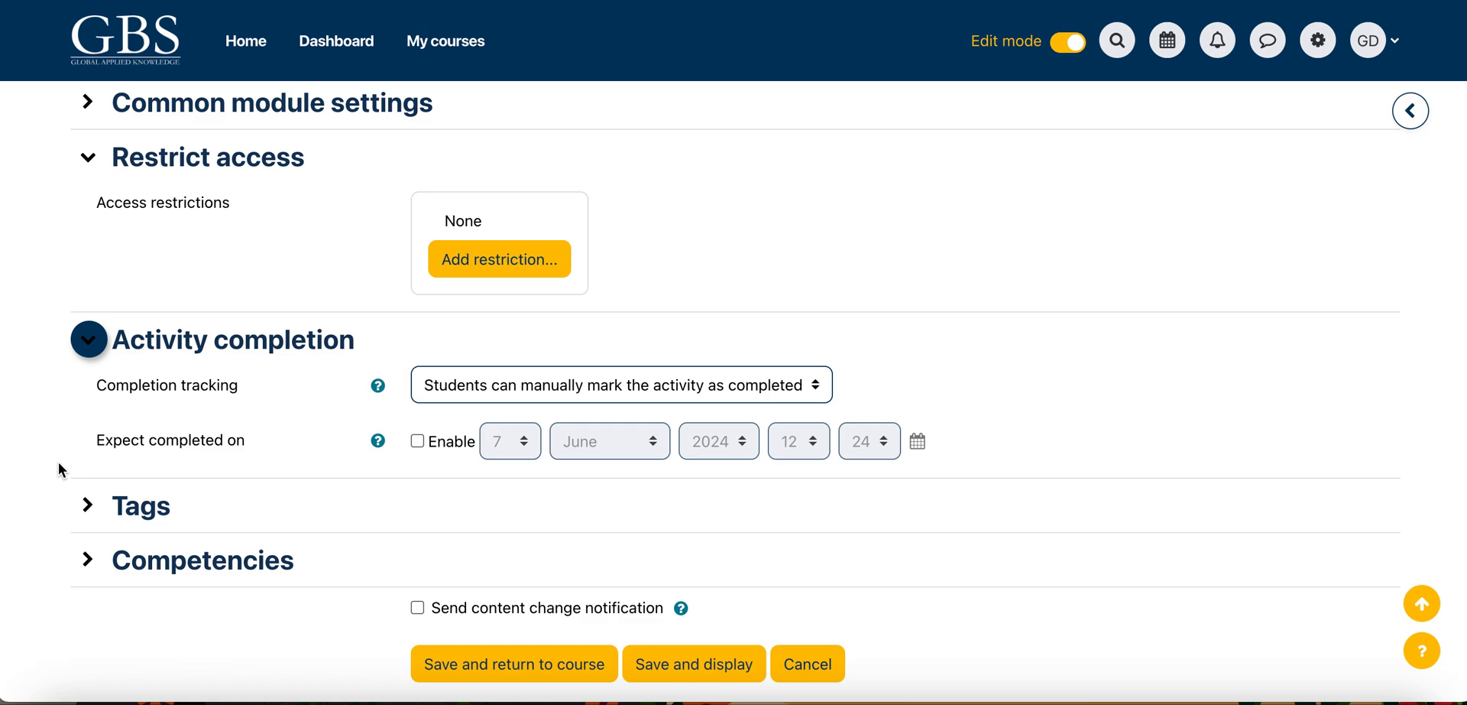
left_click(816, 390)
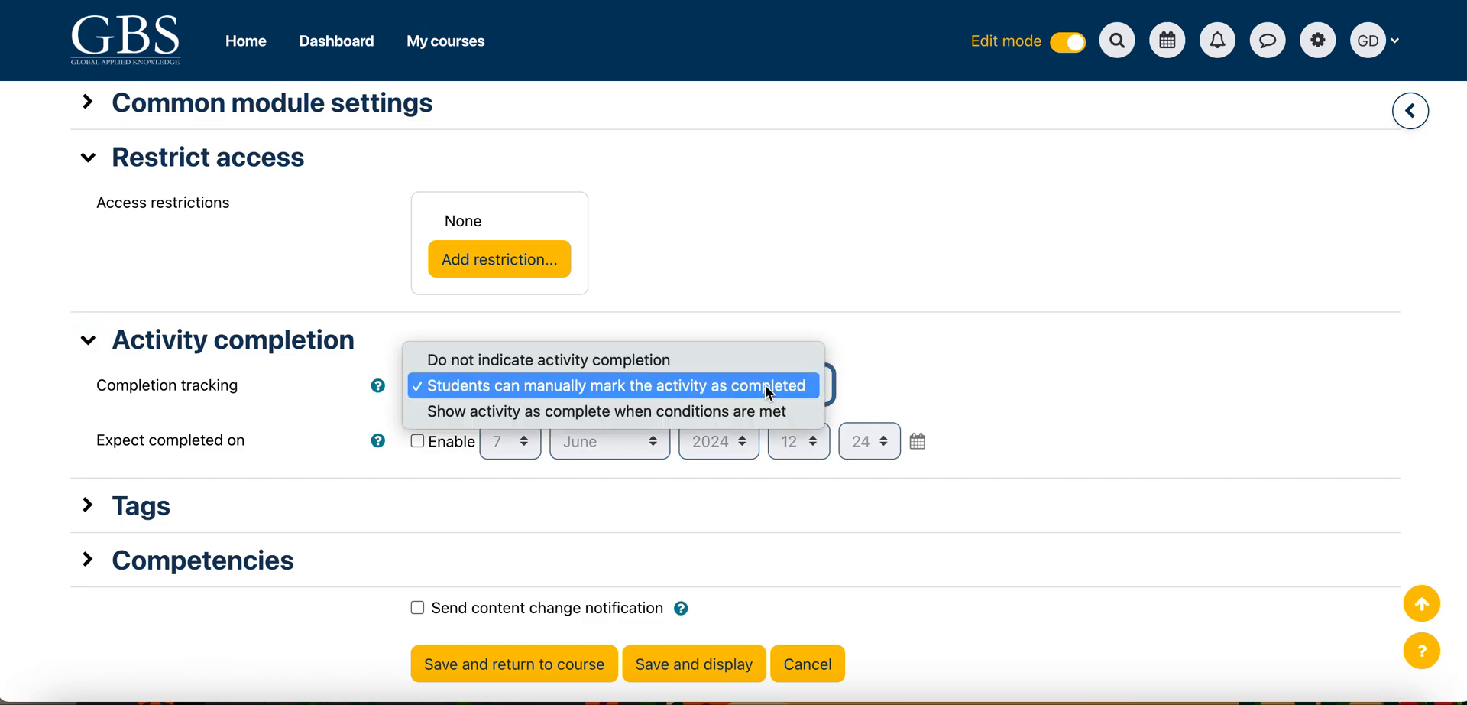
left_click(703, 415)
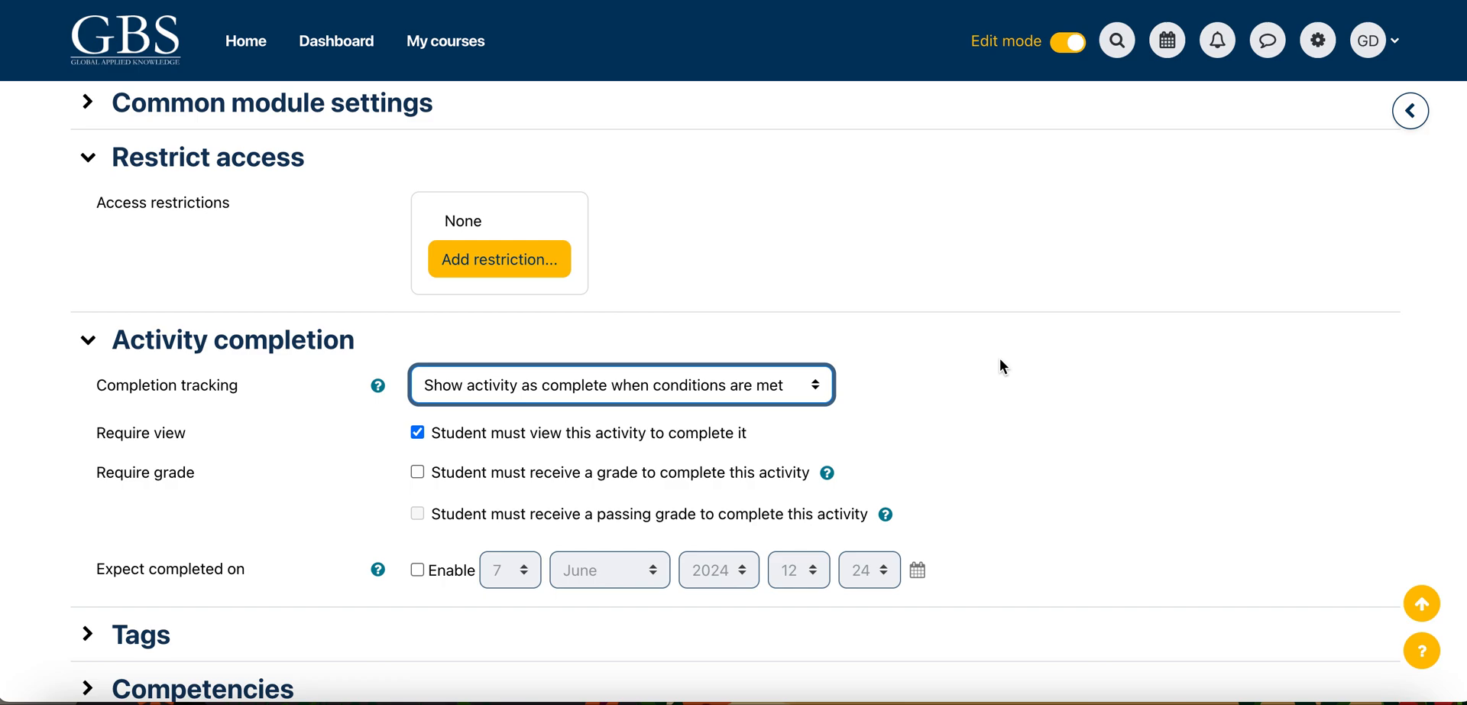
- Review the tags and competencies settings, and save the submission activity so that it is displayed
scroll(302, 483, "down", 3)
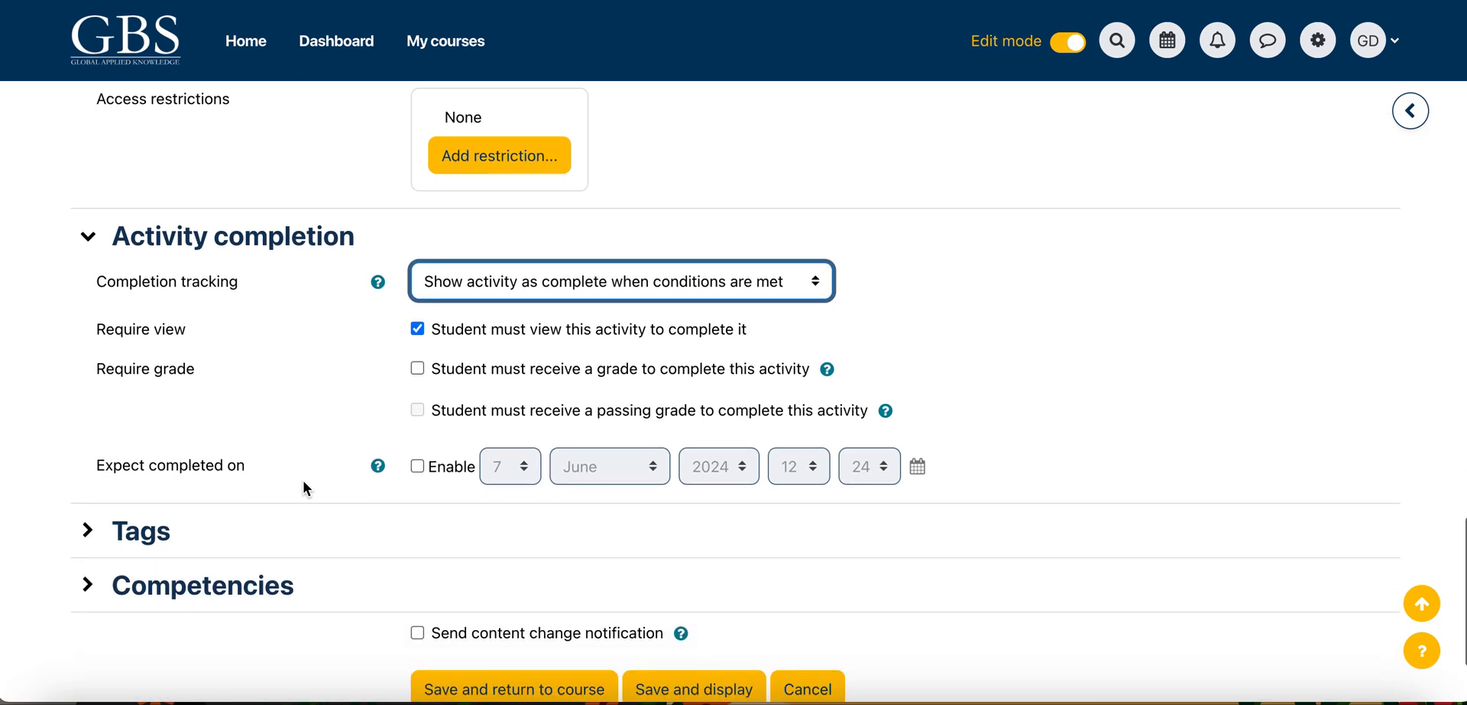
left_click(87, 393)
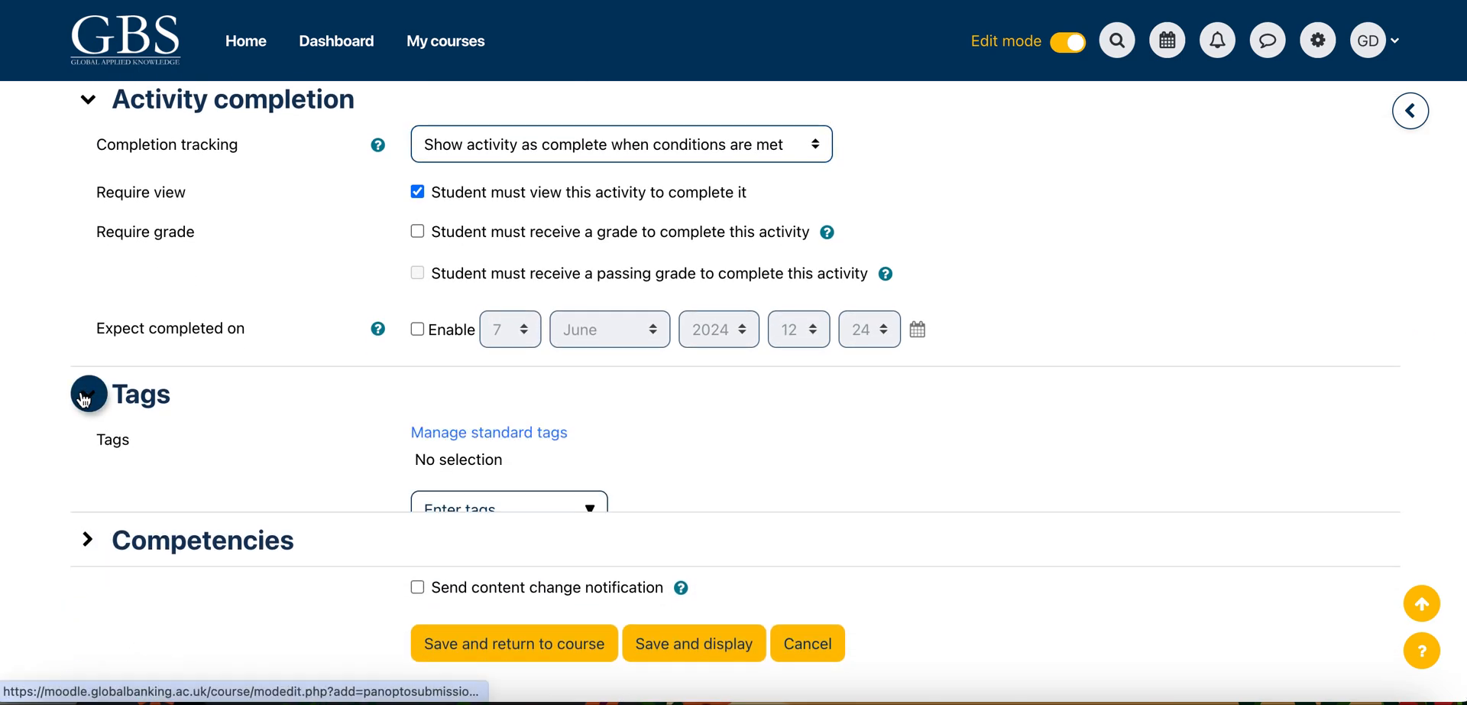
left_click(84, 397)
left_click(86, 448)
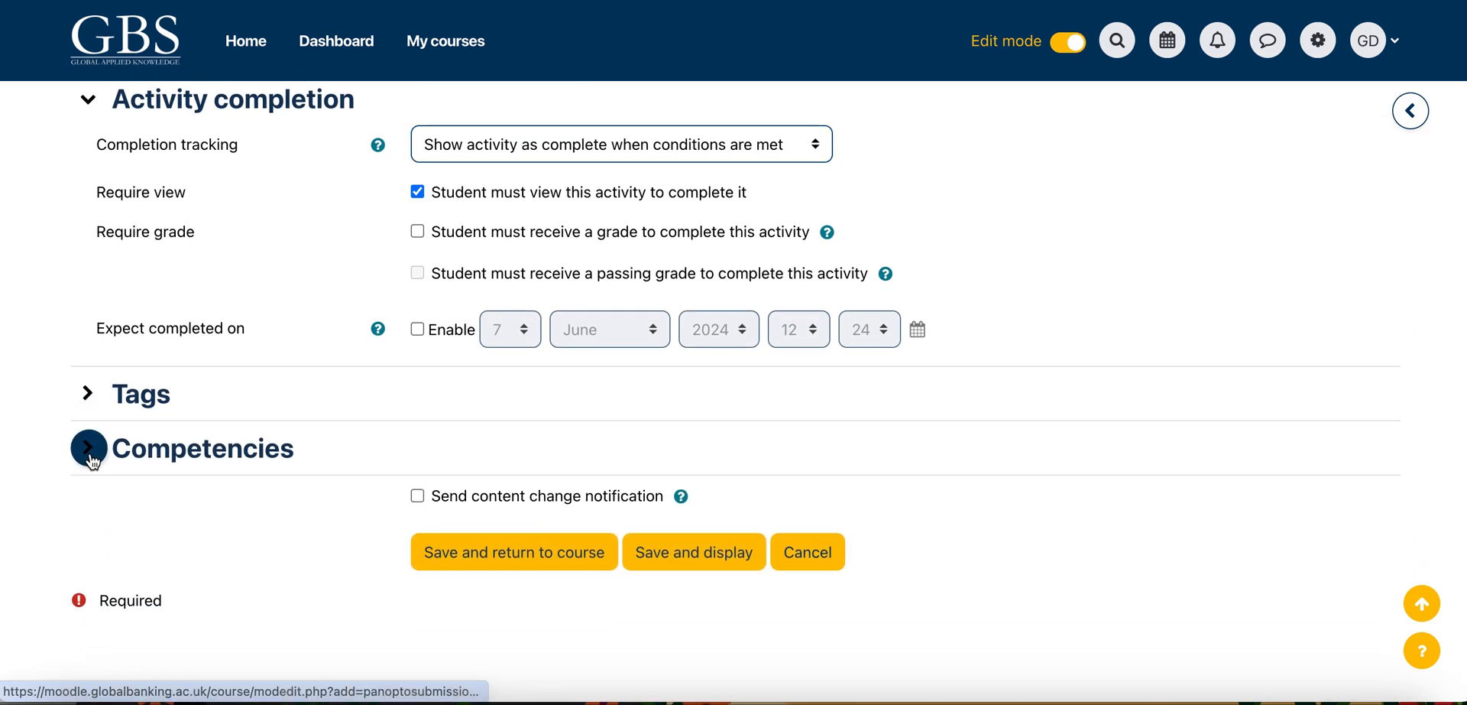
scroll(37, 529, "down", 2)
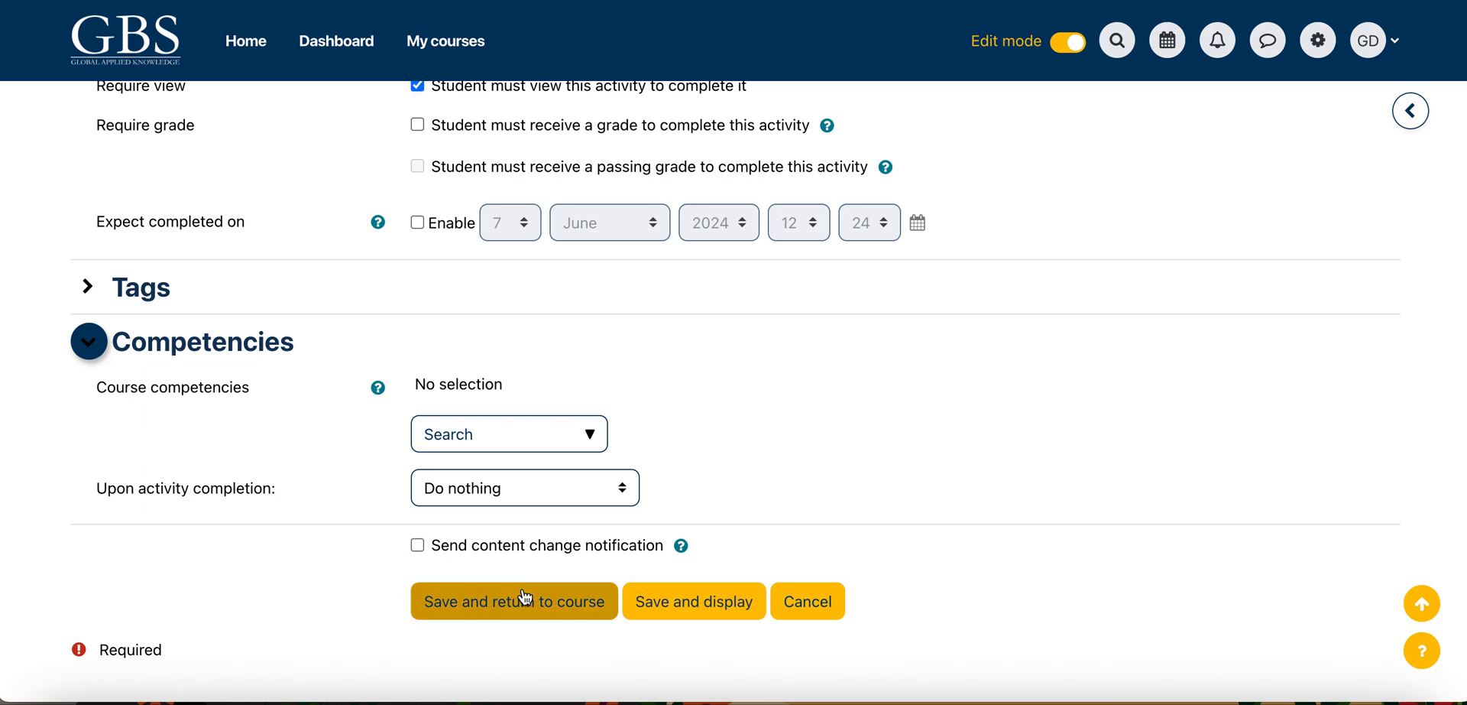
left_click(685, 611)
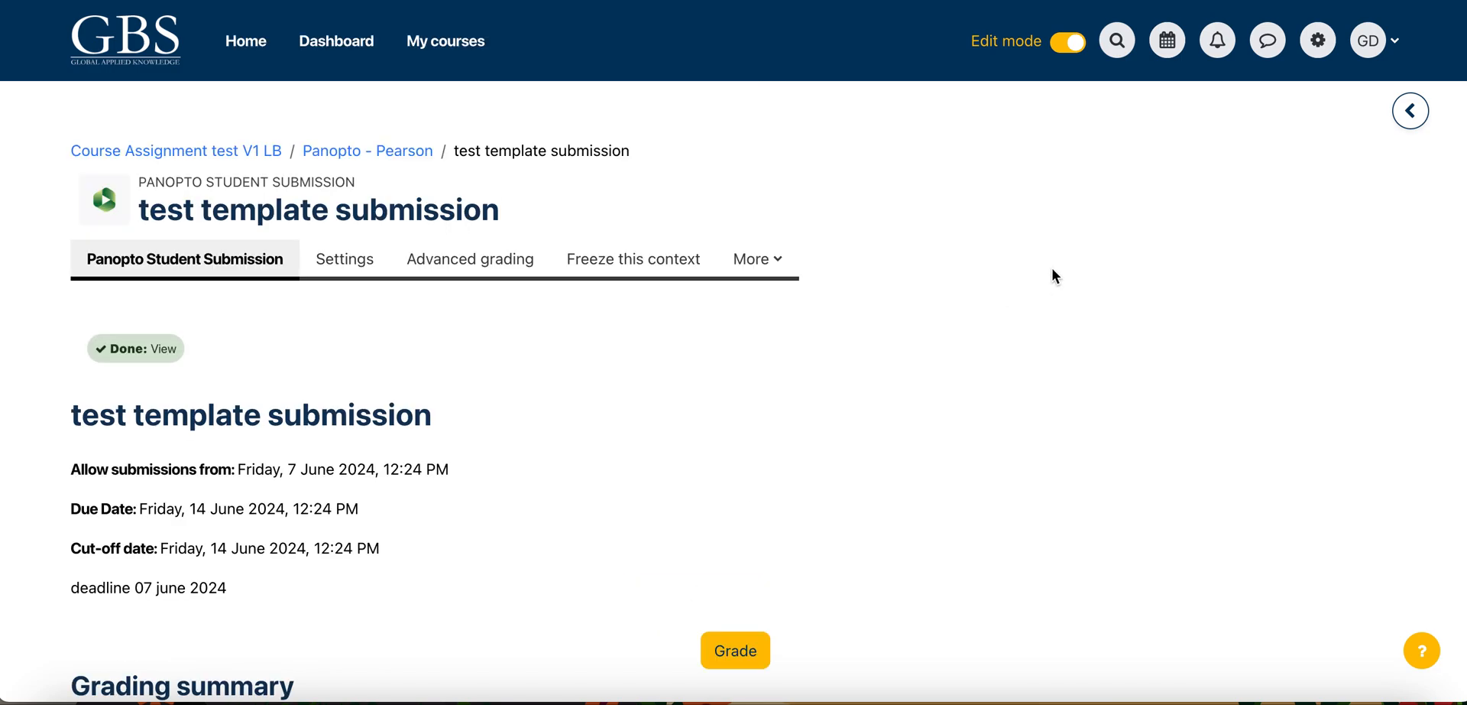
- Review the new activity's submission dates, description and grading summary
scroll(928, 433, "down", 2)
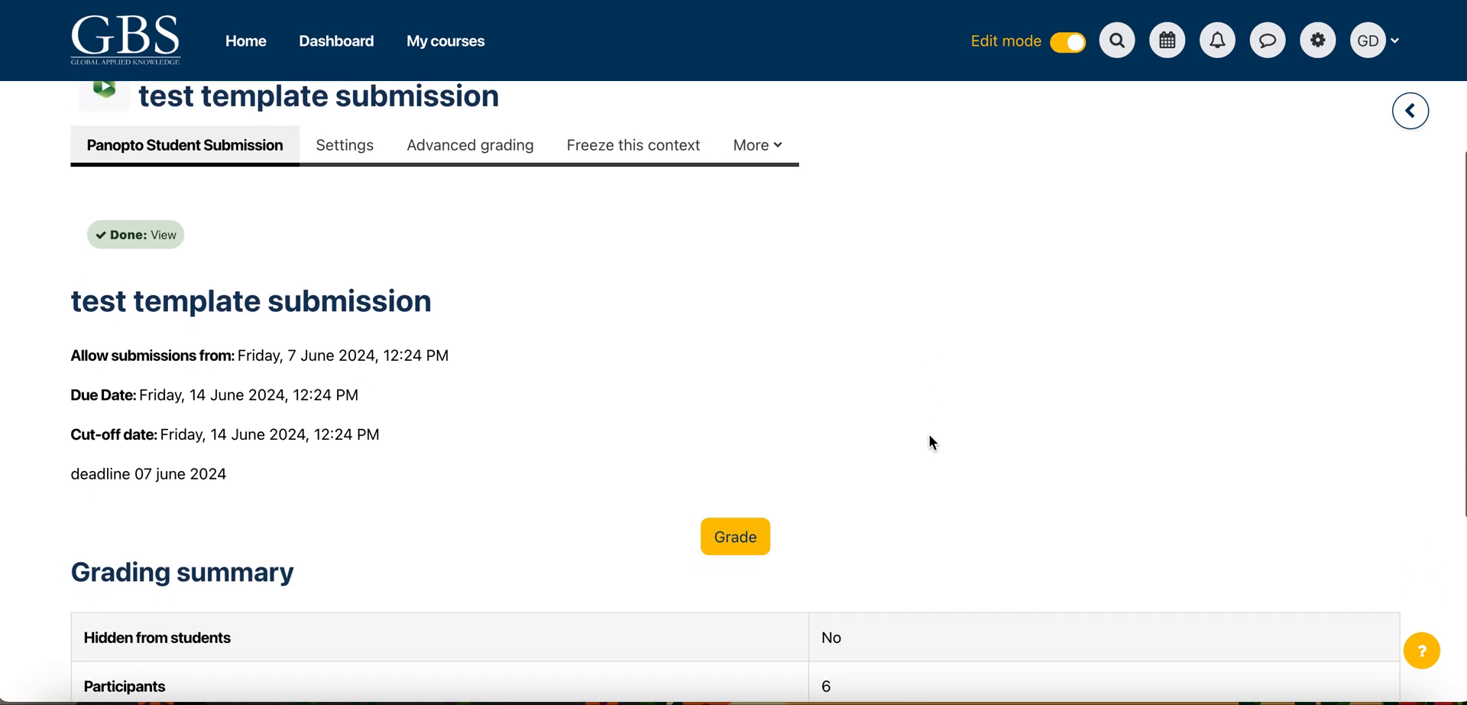
scroll(930, 435, "down", 3)
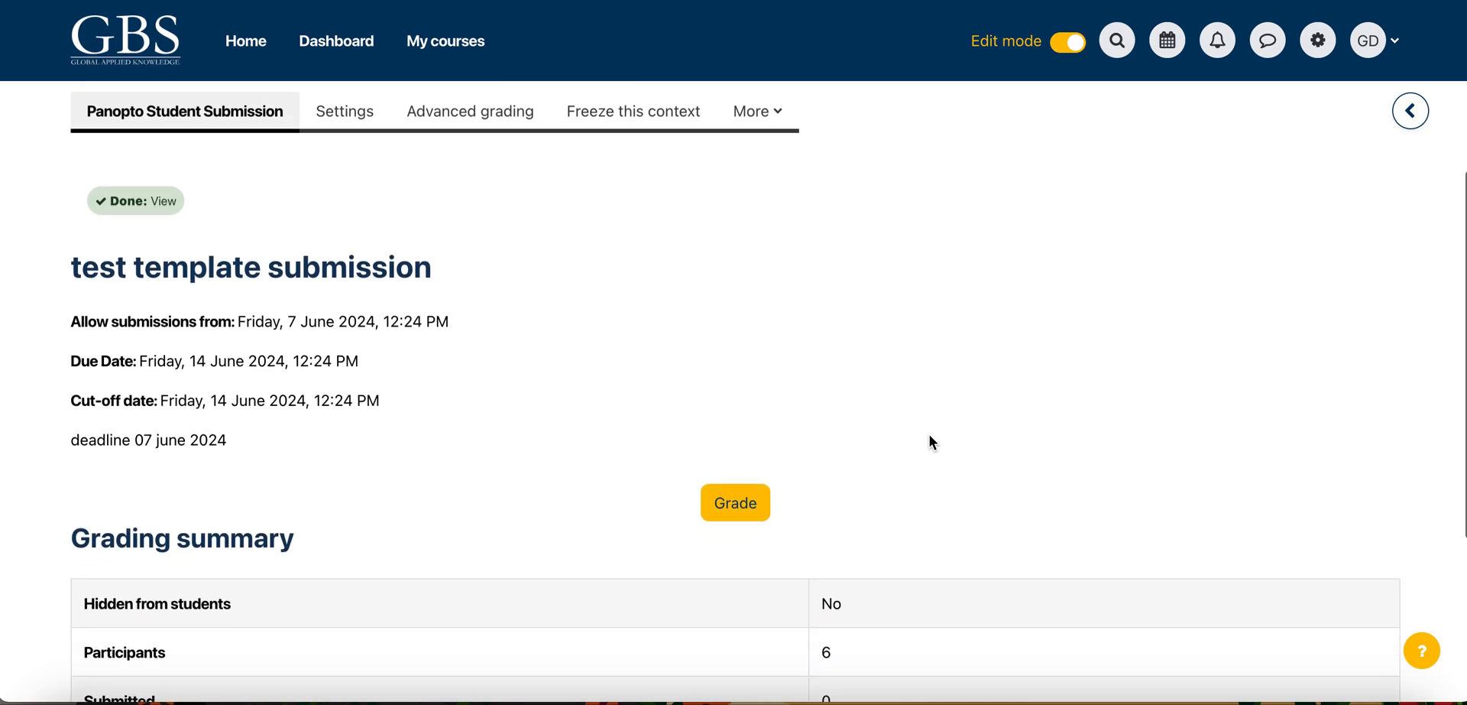
left_click_drag(71, 443, 255, 436)
left_click(281, 432)
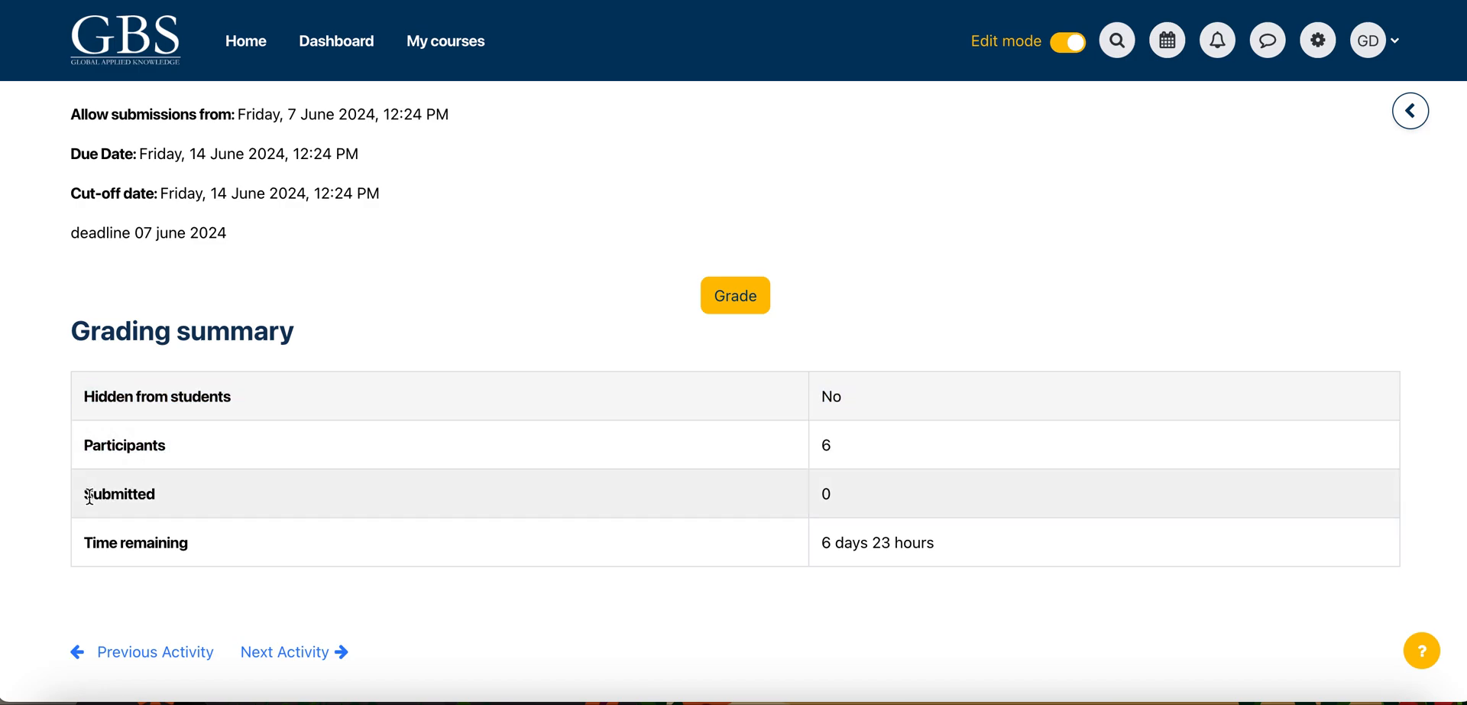
left_click_drag(93, 497, 230, 504)
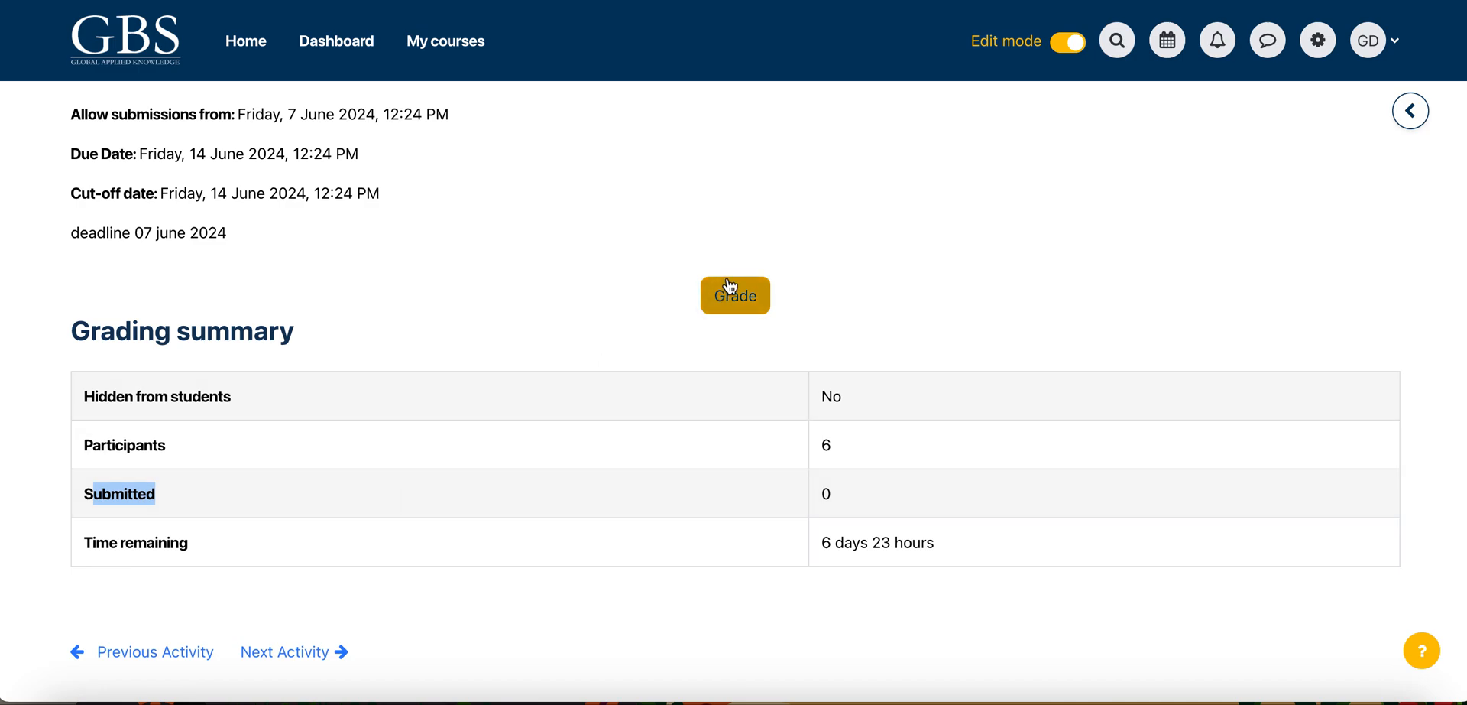
scroll(950, 257, "up", 1)
scroll(951, 264, "up", 2)
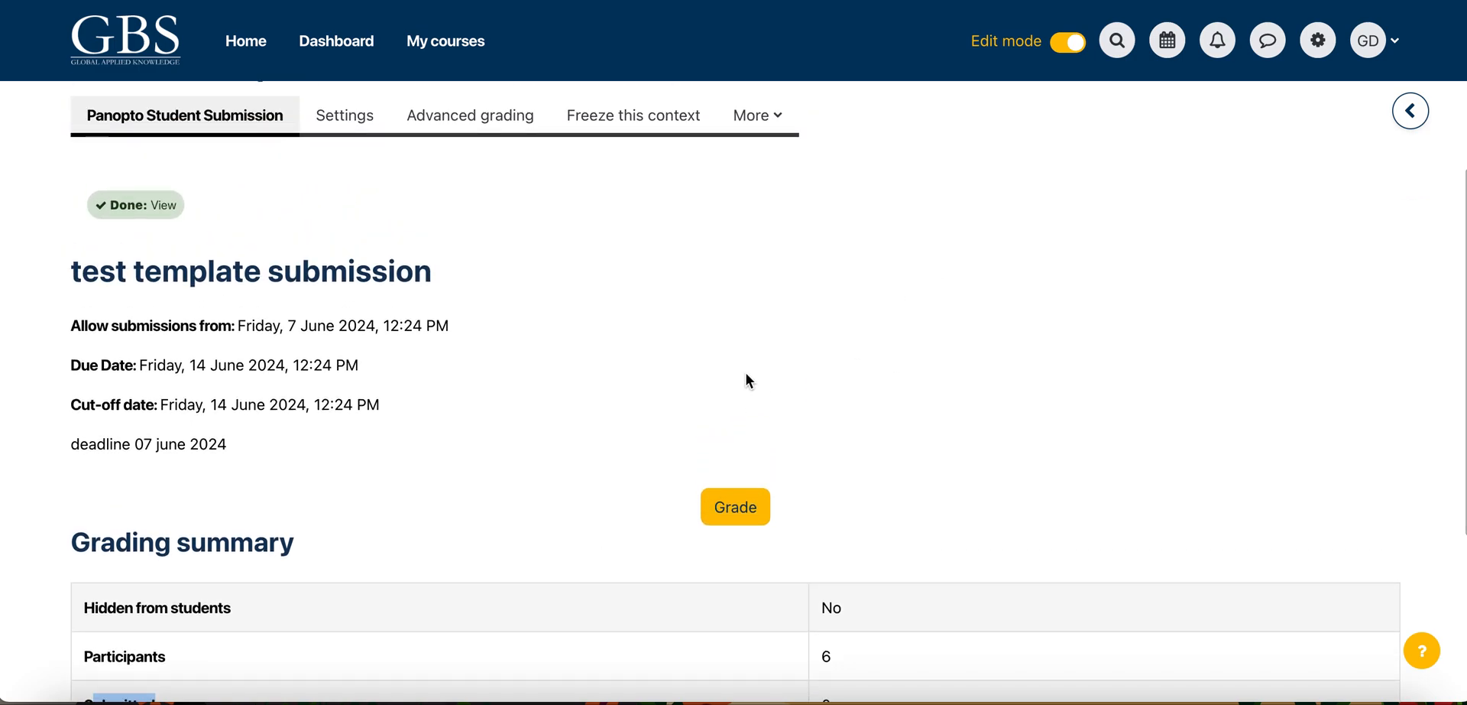
scroll(580, 373, "up", 2)
- Return to the Course Assignment test V1 LB course page and turn off edit mode
left_click_drag(282, 150, 71, 152)
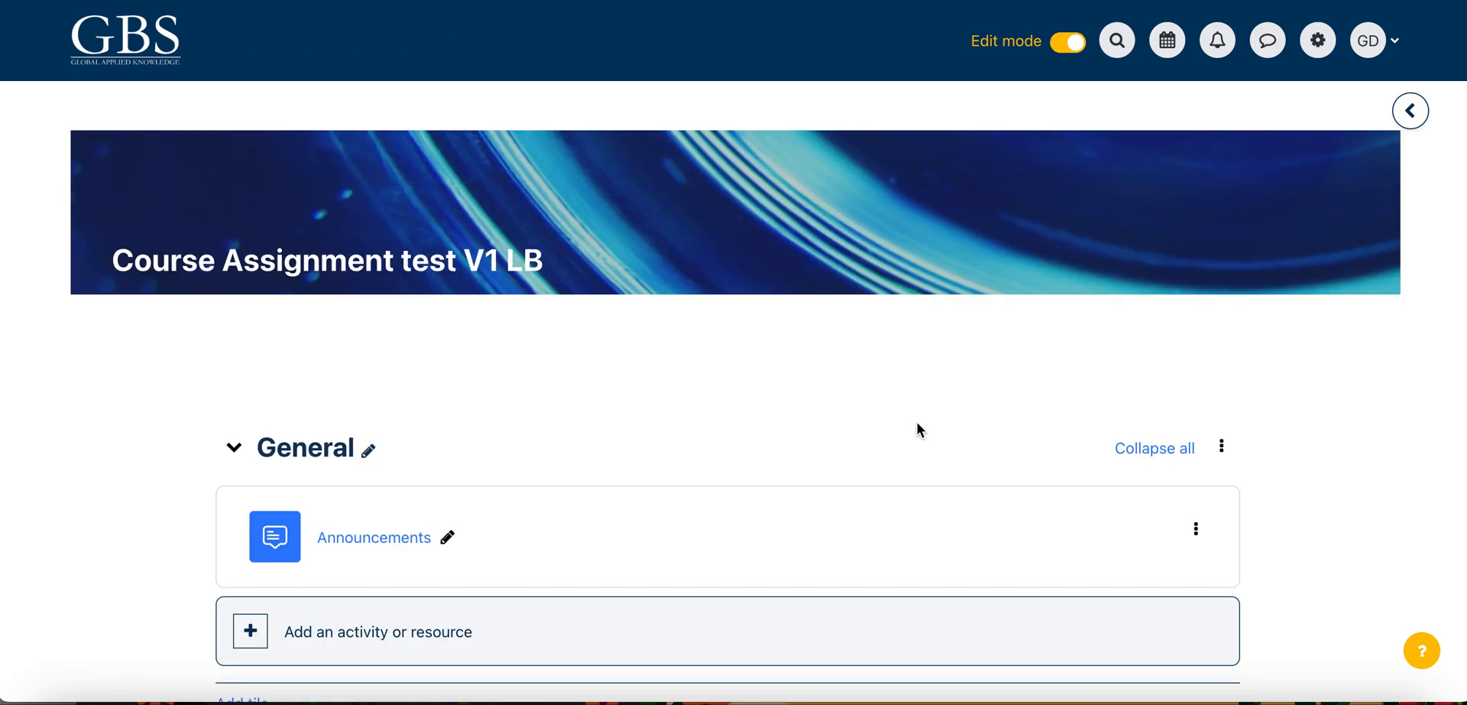
scroll(917, 423, "down", 1)
scroll(917, 423, "up", 1)
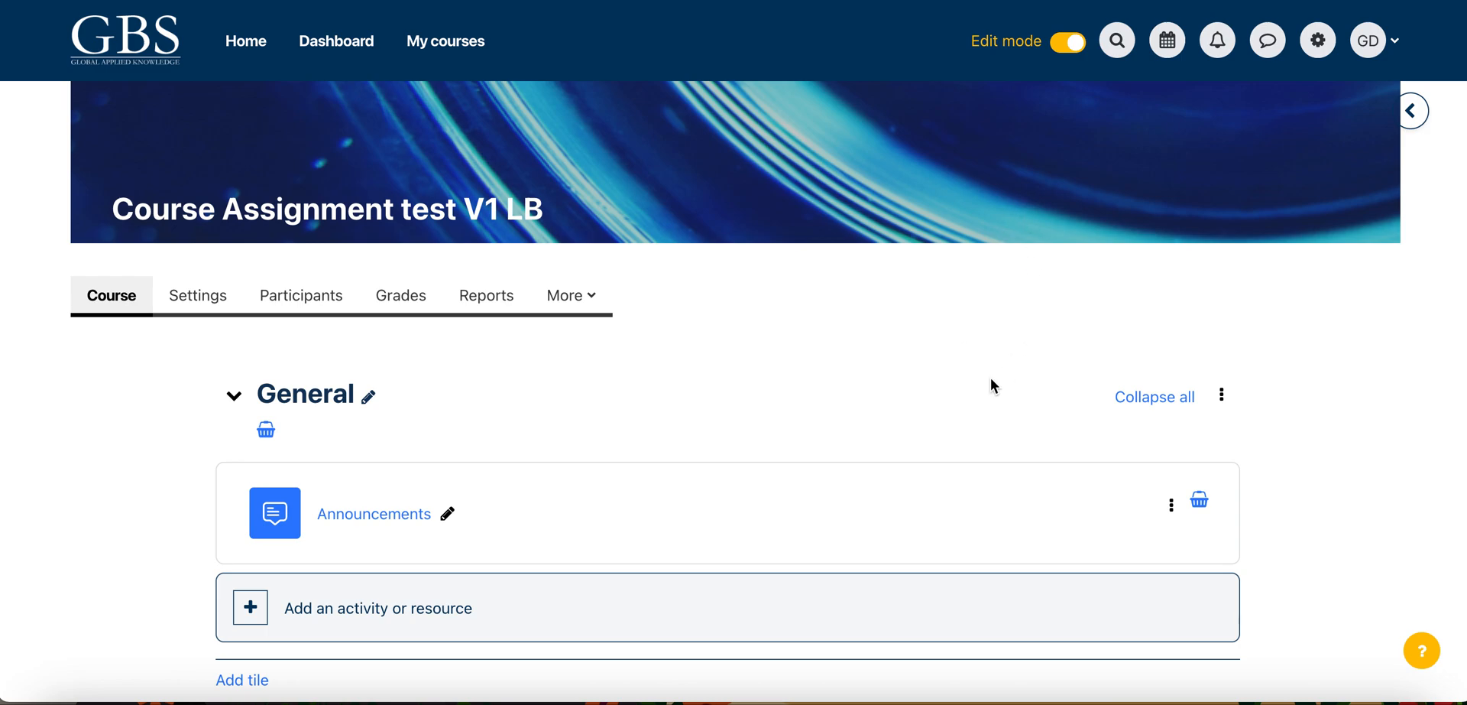
left_click(1067, 42)
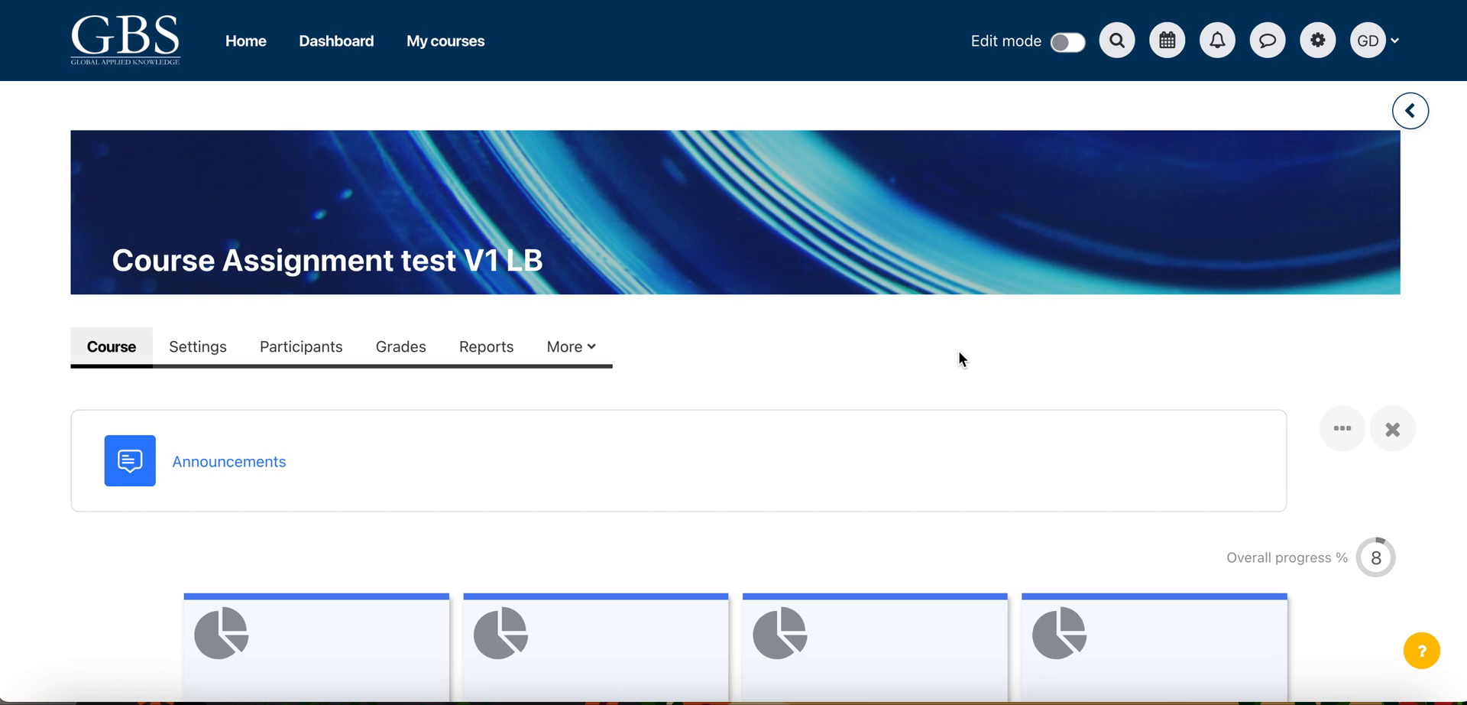
- Open the "Please submit your video below" activity in the Panopto - Pearson section
scroll(961, 359, "down", 4)
scroll(959, 357, "down", 1)
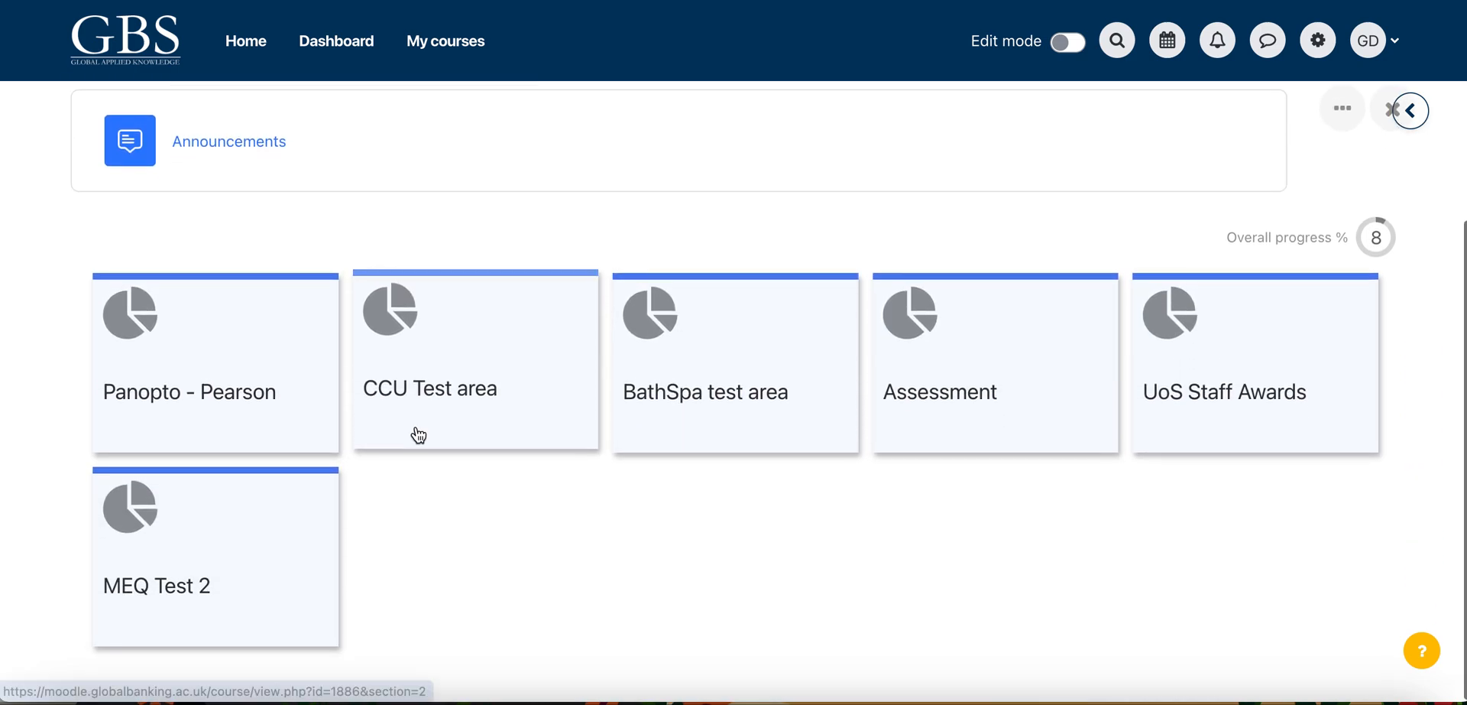
left_click(306, 397)
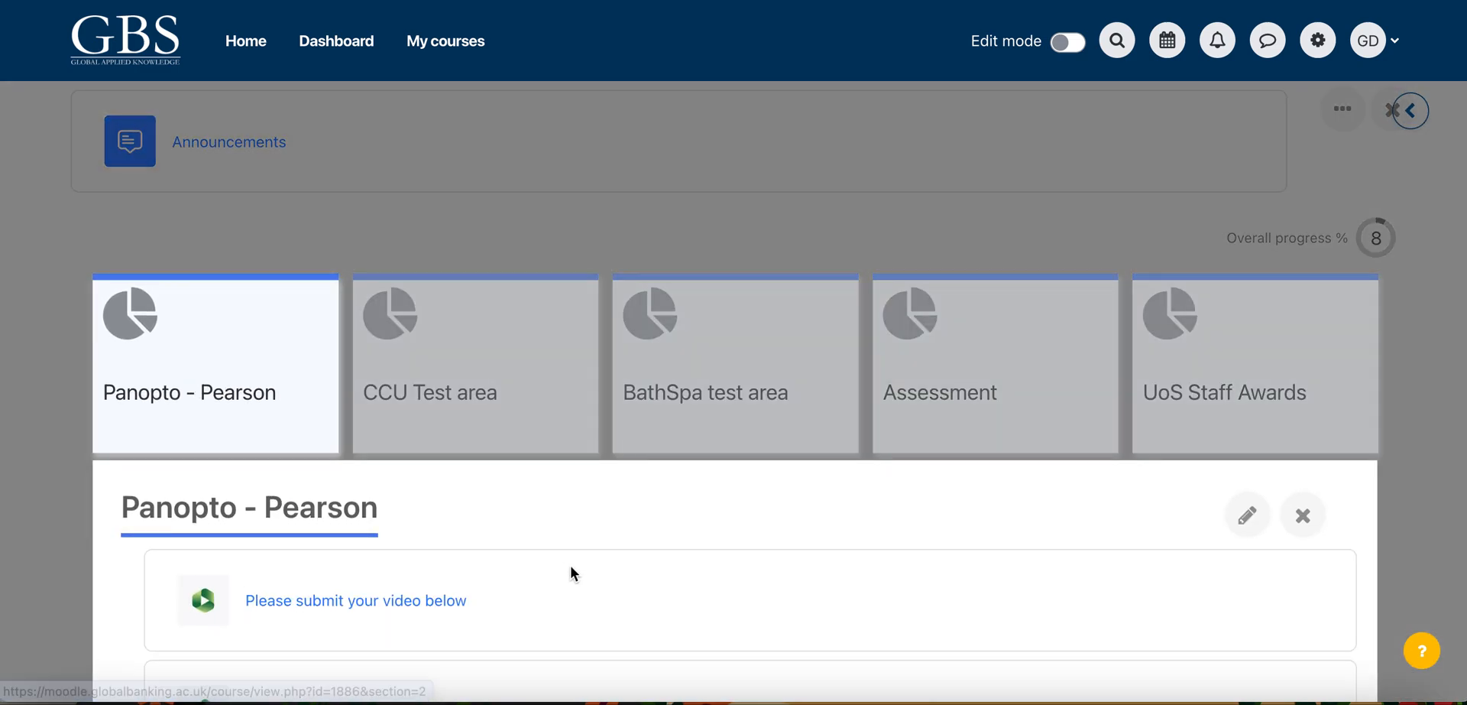
scroll(584, 577, "down", 5)
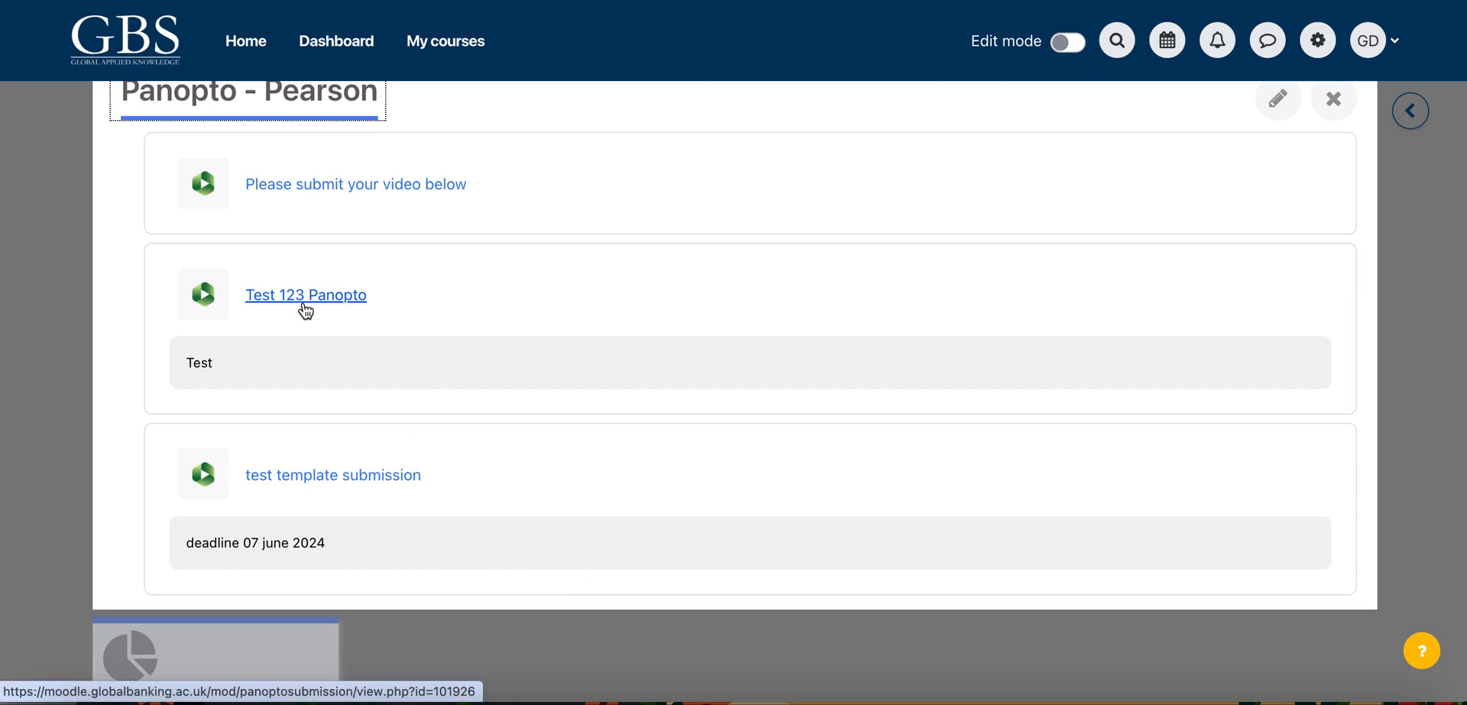
triple_click(351, 197)
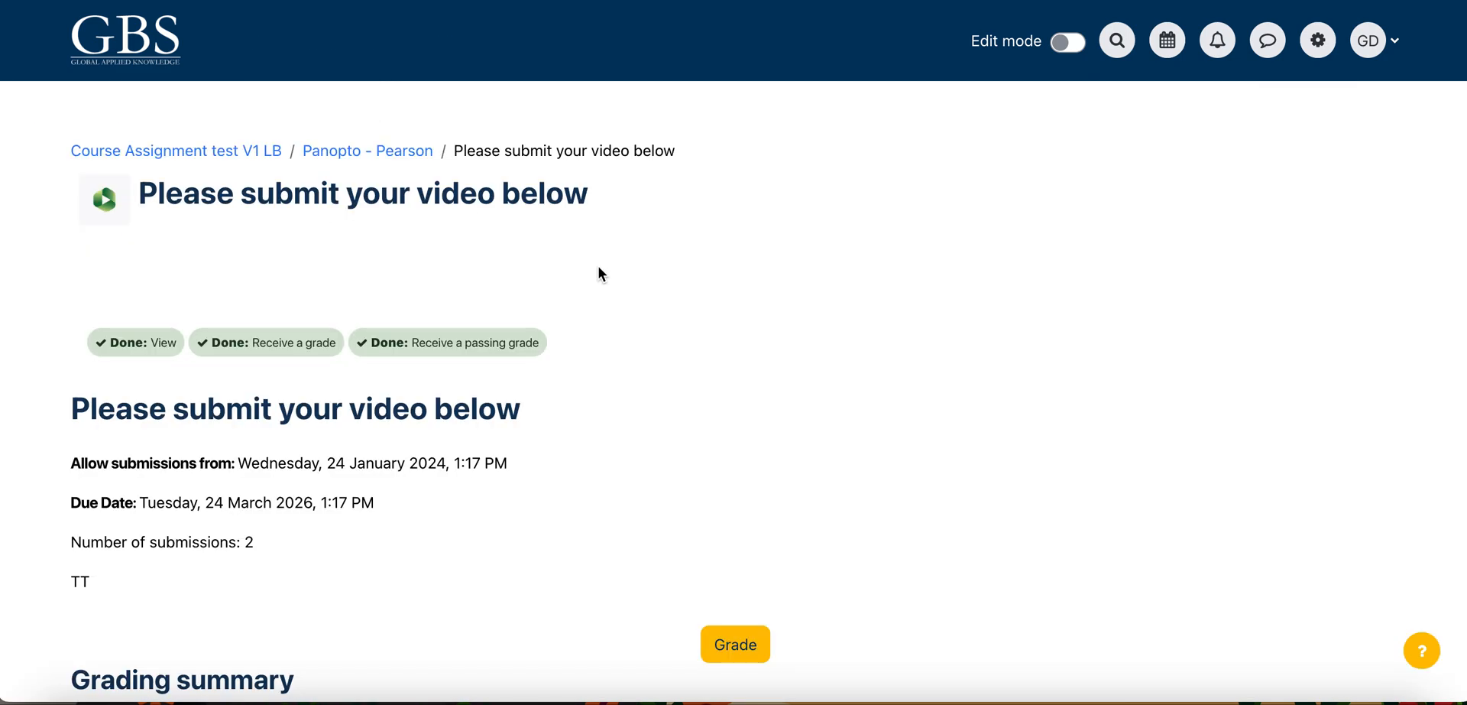
- Check the activity's grading summary and open its list of student submissions for grading
scroll(885, 474, "down", 4)
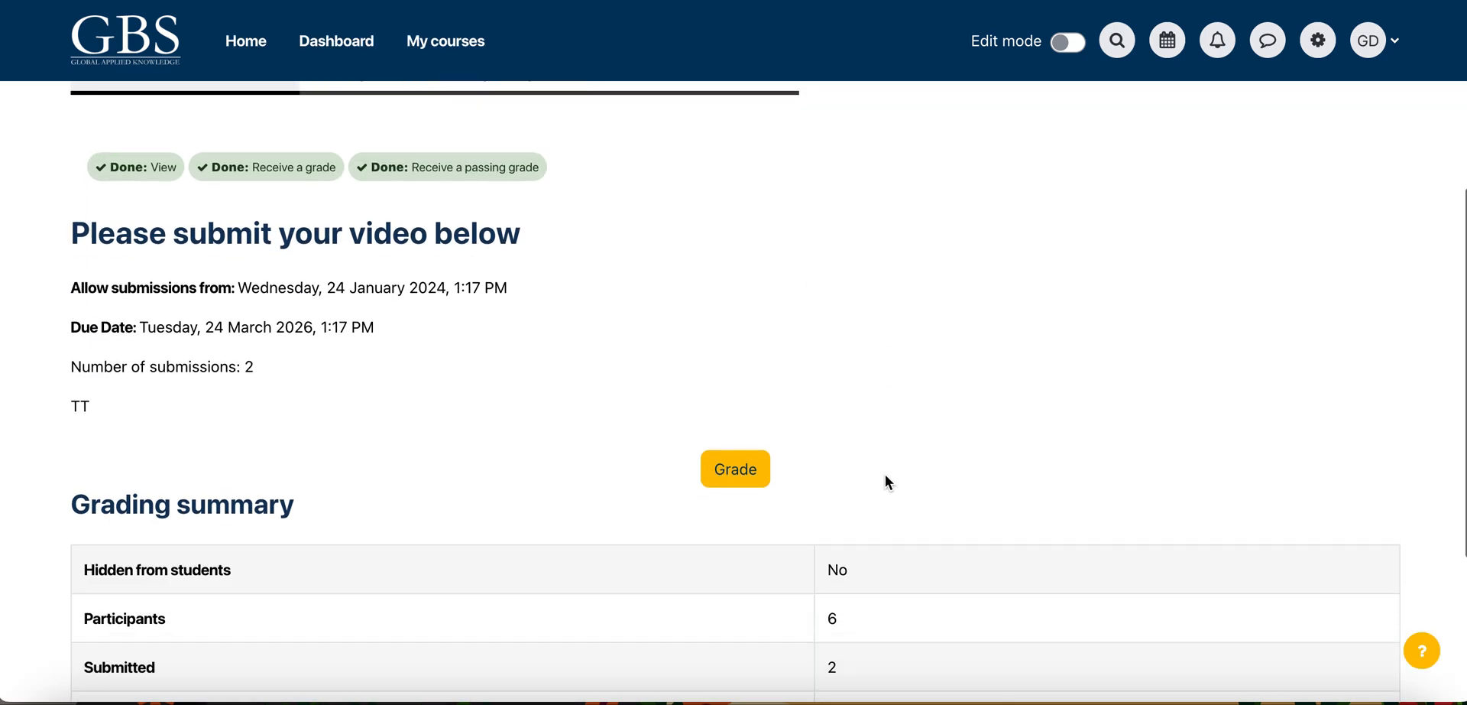
scroll(711, 458, "up", 1)
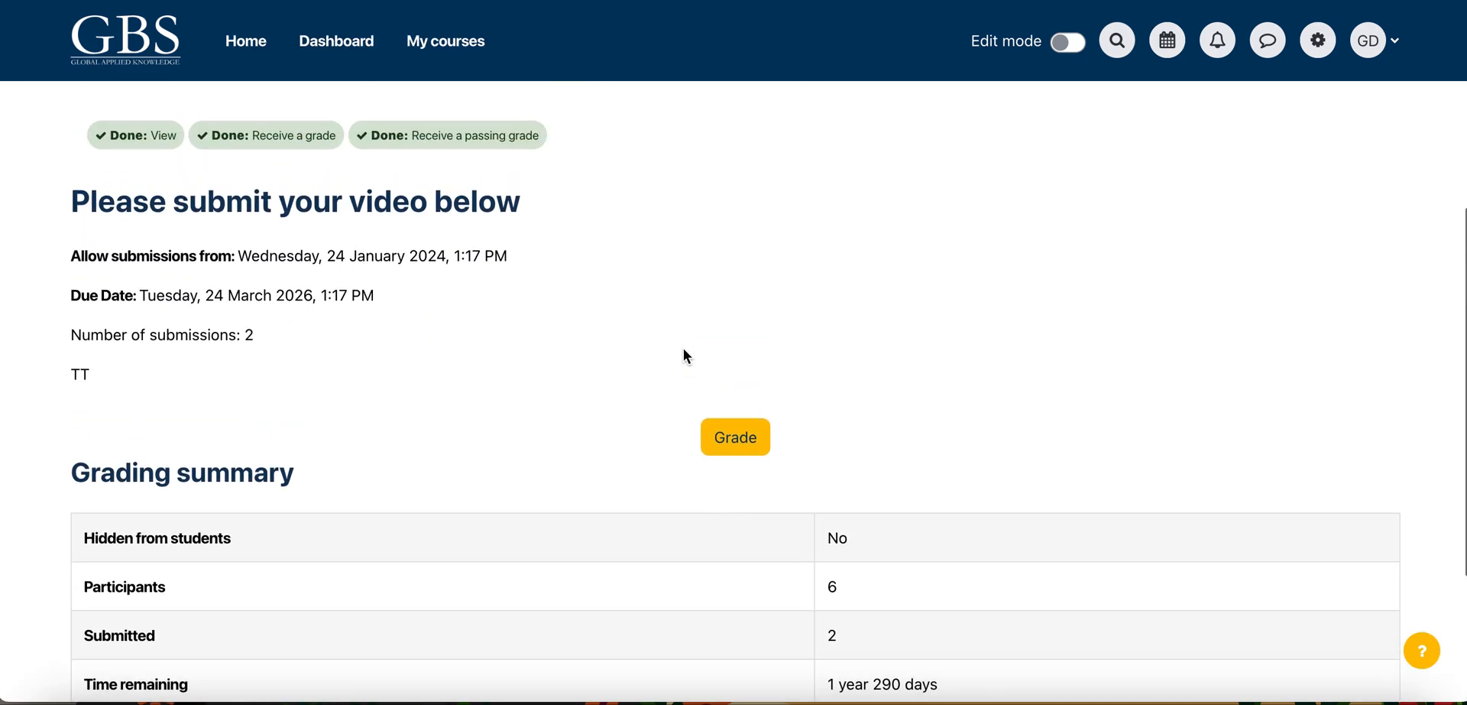
scroll(801, 286, "down", 2)
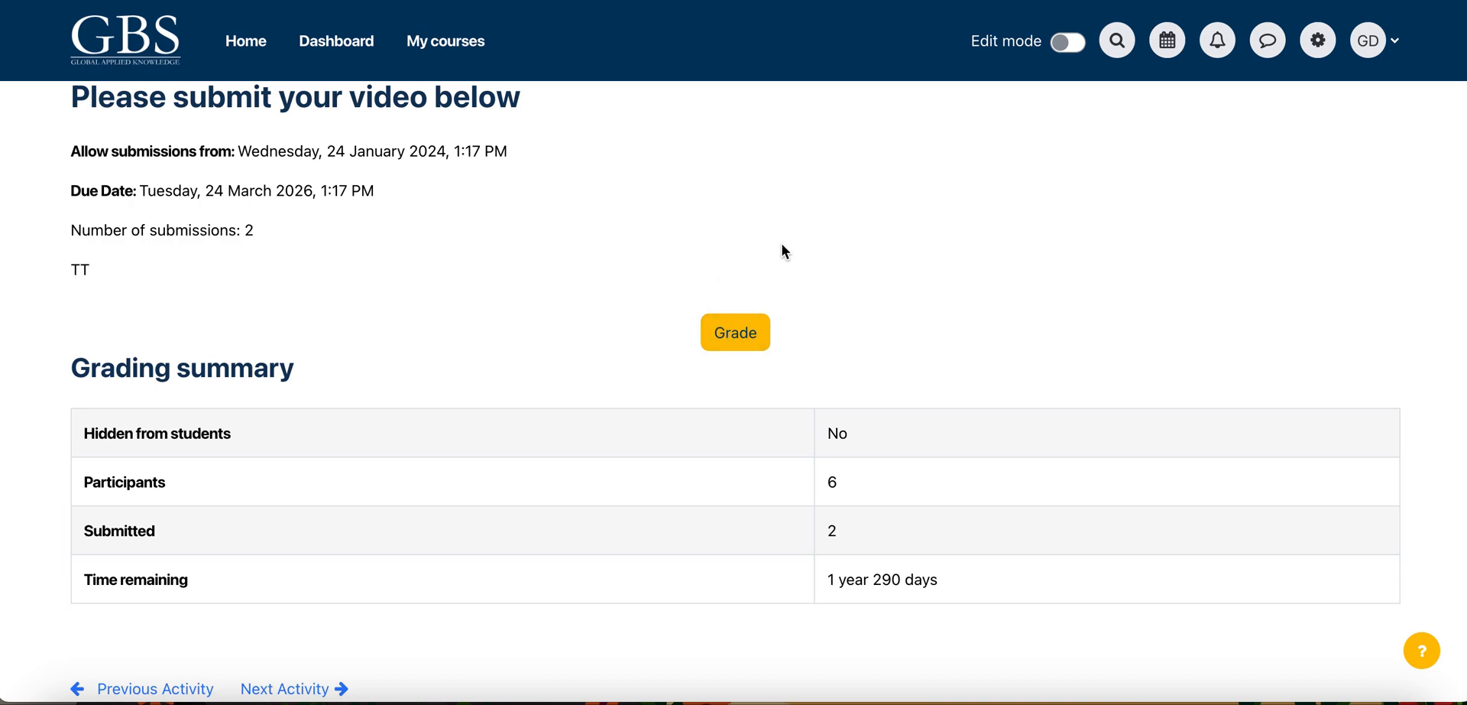
left_click(743, 346)
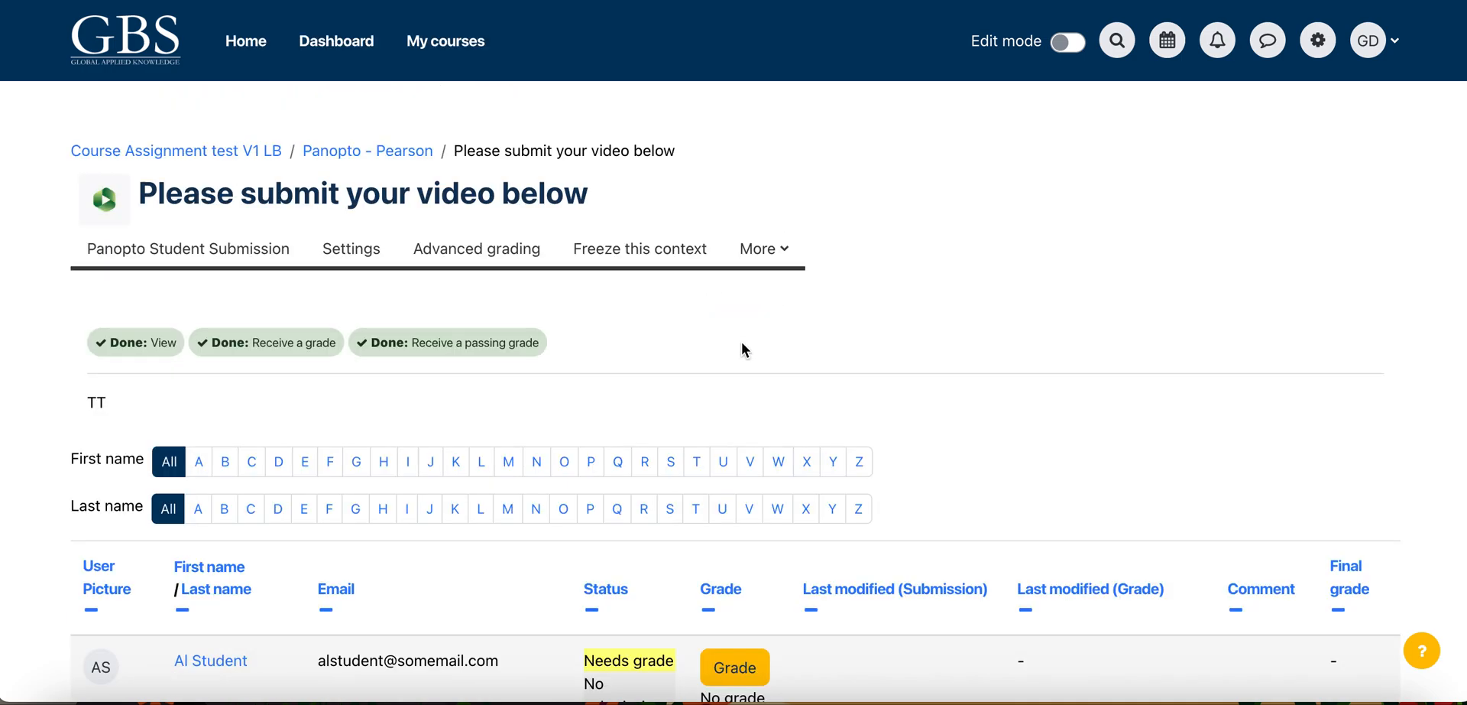
- Look through the students' submission statuses and open the already graded submission for updating
scroll(742, 344, "down", 5)
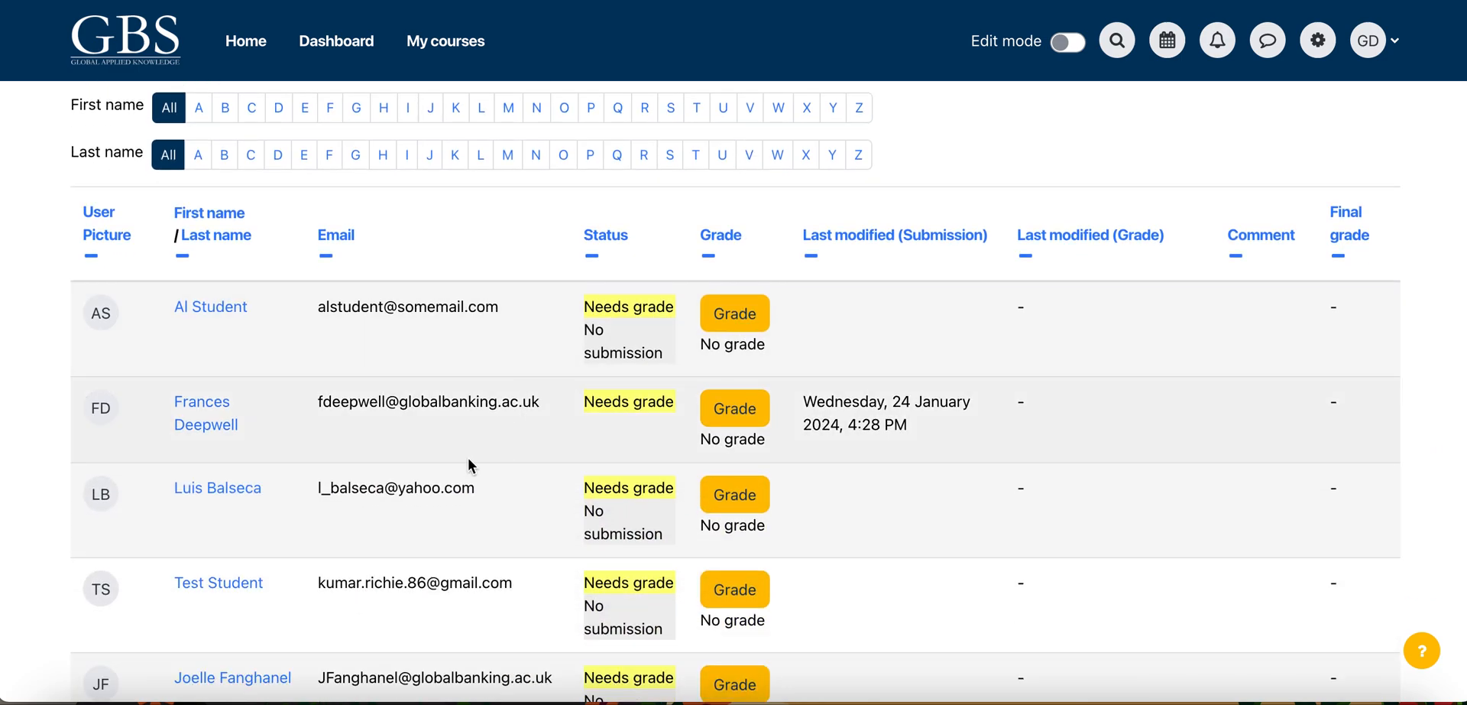
scroll(559, 447, "down", 3)
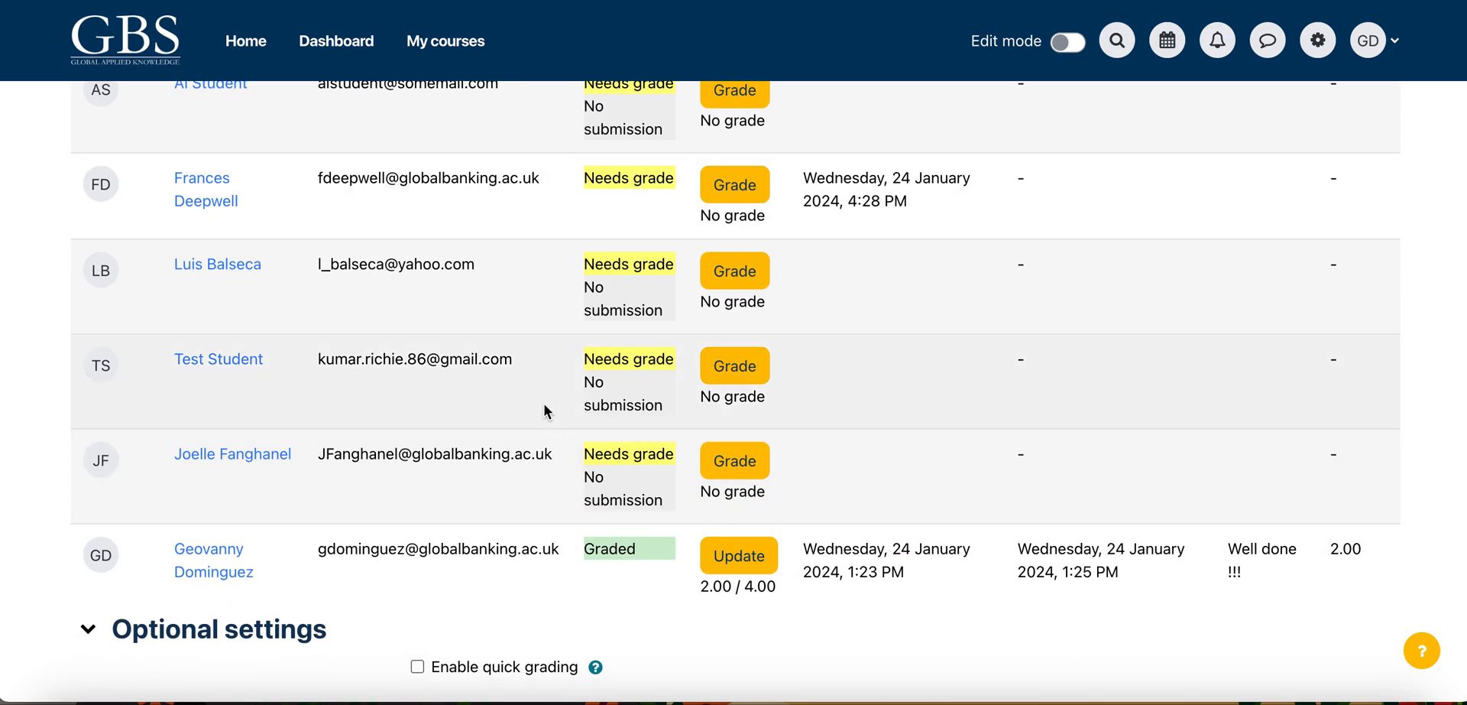
scroll(548, 409, "down", 1)
scroll(557, 431, "up", 3)
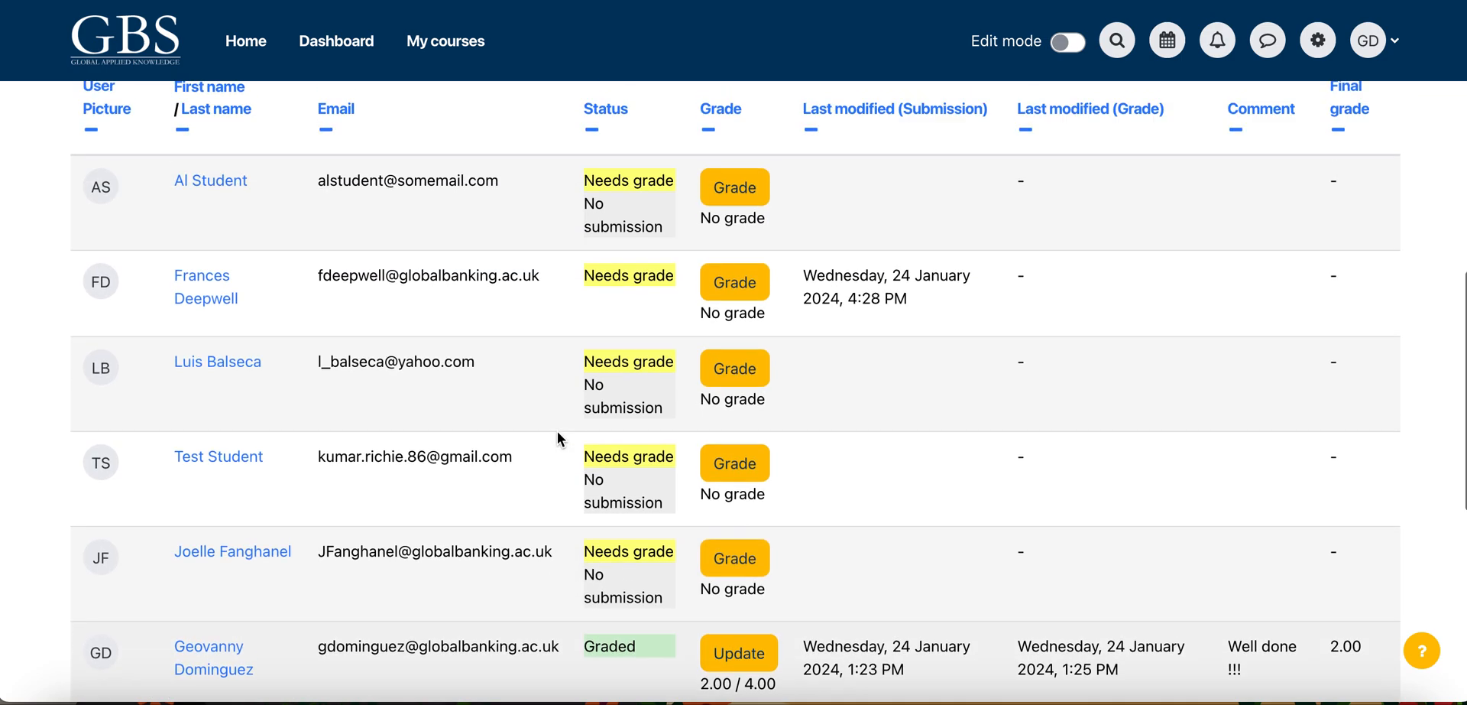
scroll(561, 368, "down", 3)
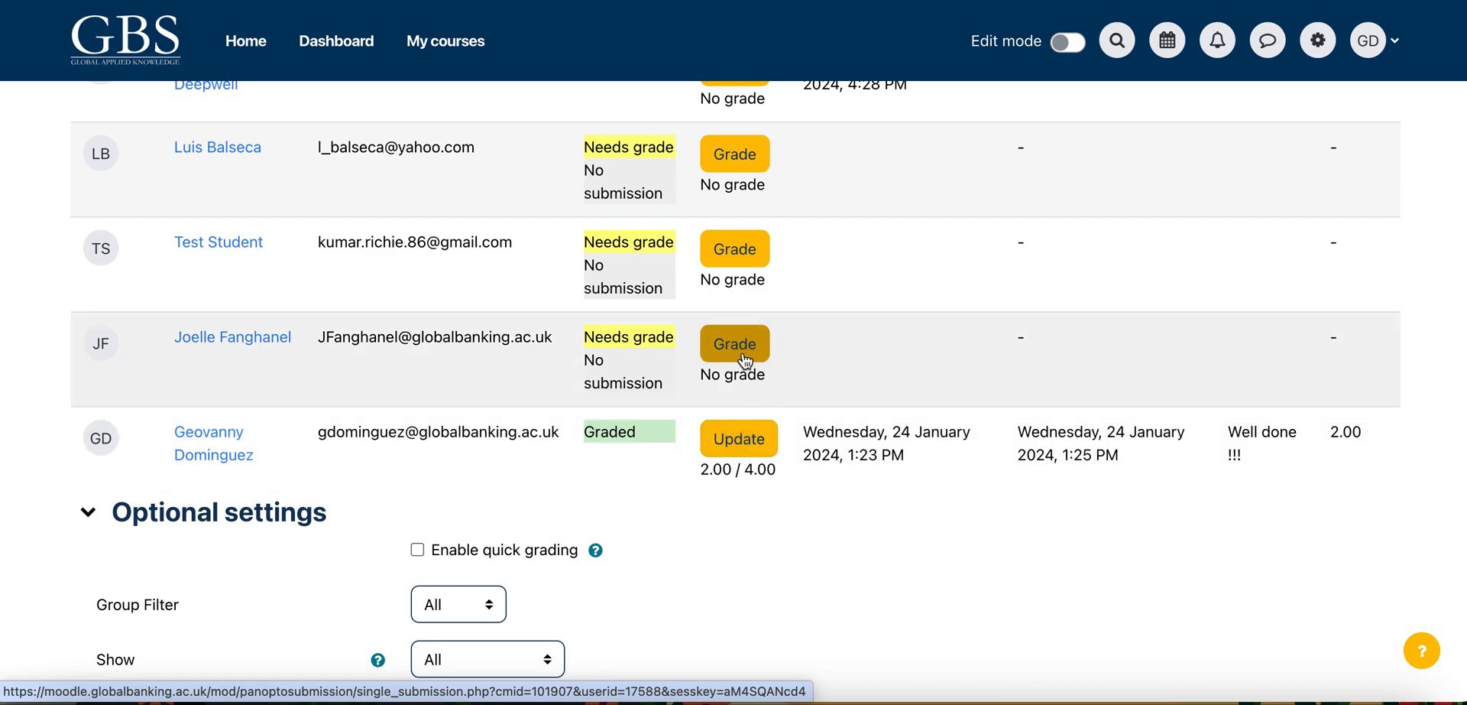
left_click(757, 447)
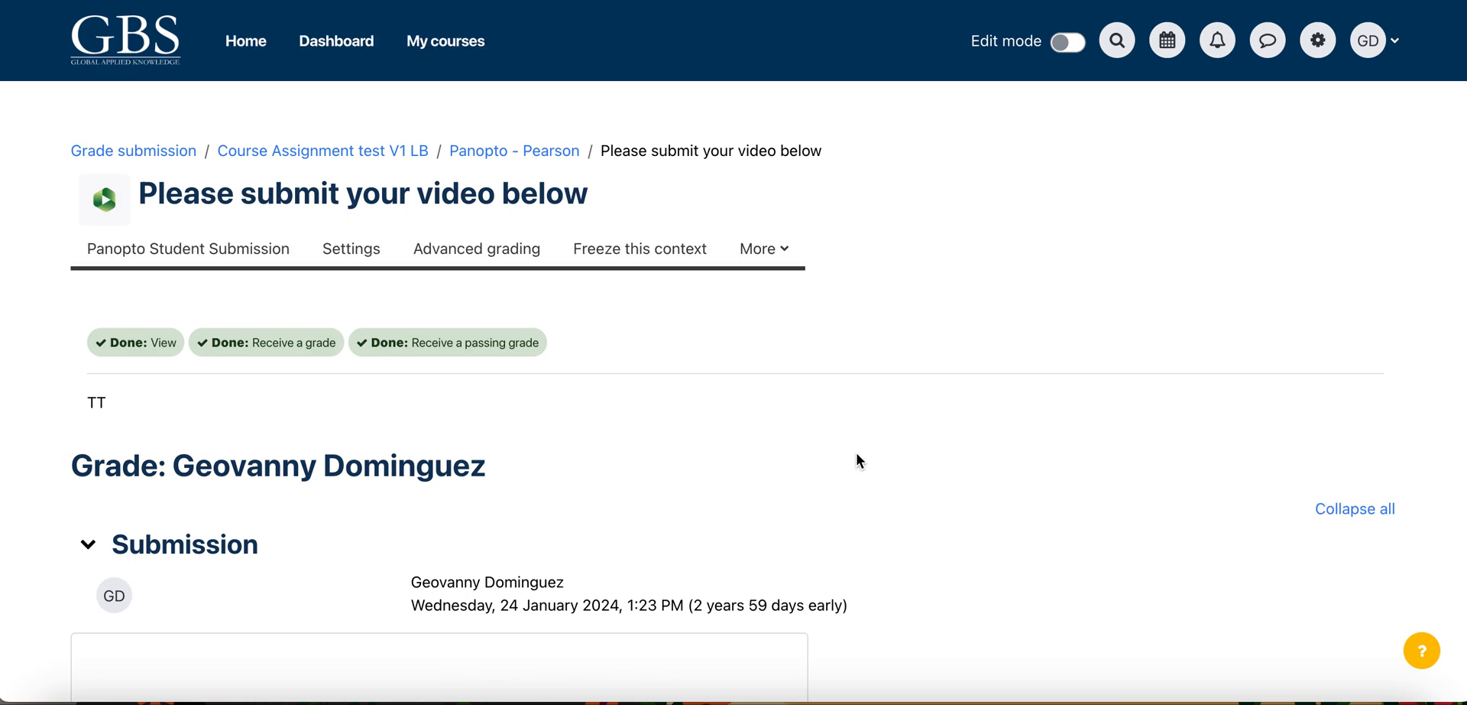
- Examine the submitted video, the grade out of 4.00 and the feedback text of the submission
scroll(956, 517, "down", 7)
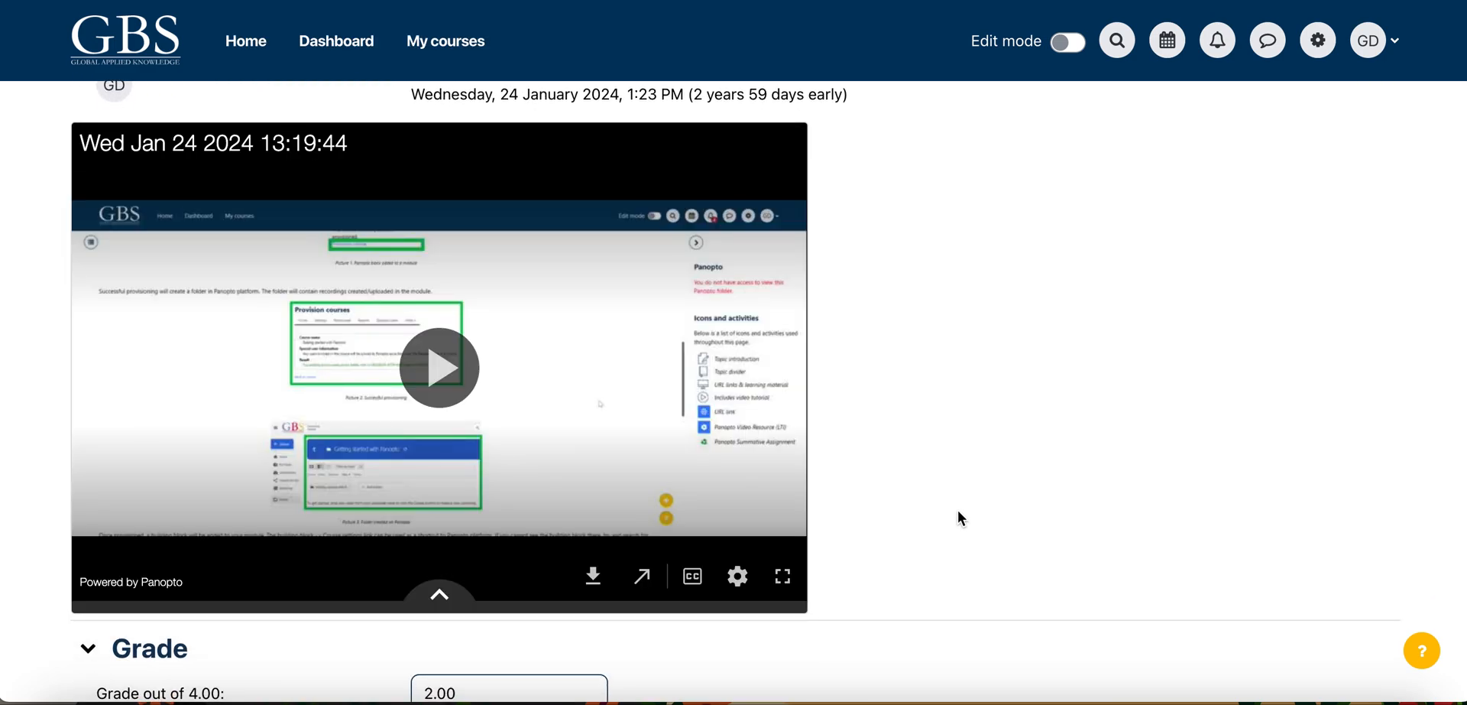
scroll(957, 518, "down", 5)
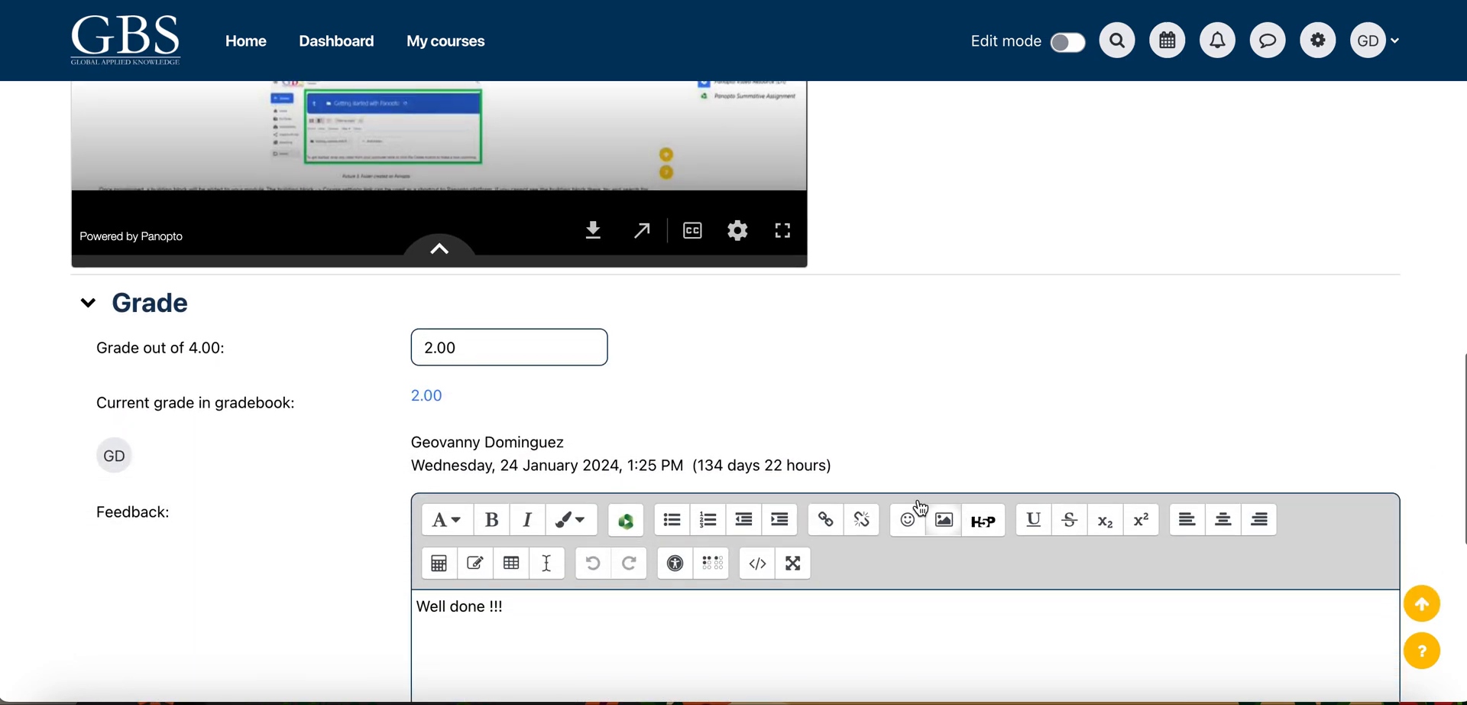
double_click(468, 343)
scroll(315, 352, "down", 1)
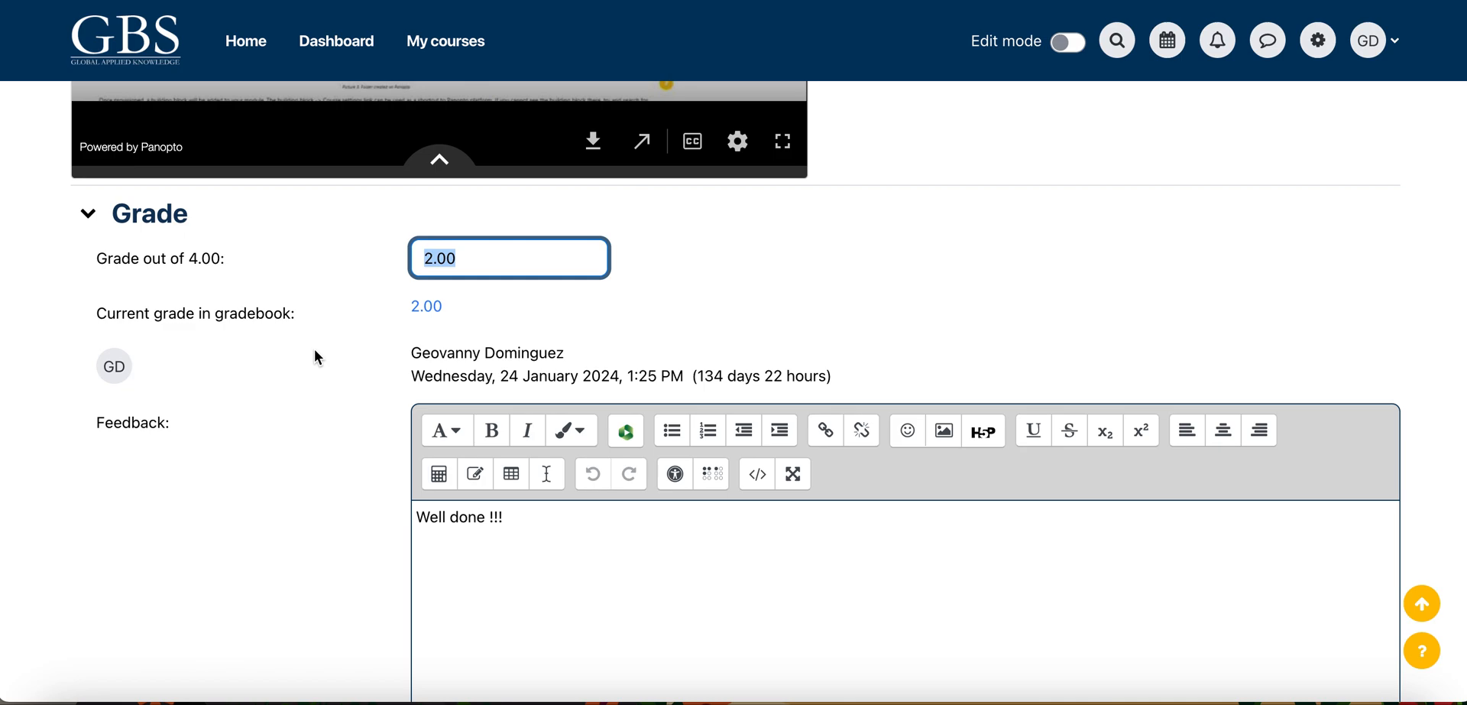
left_click(504, 551)
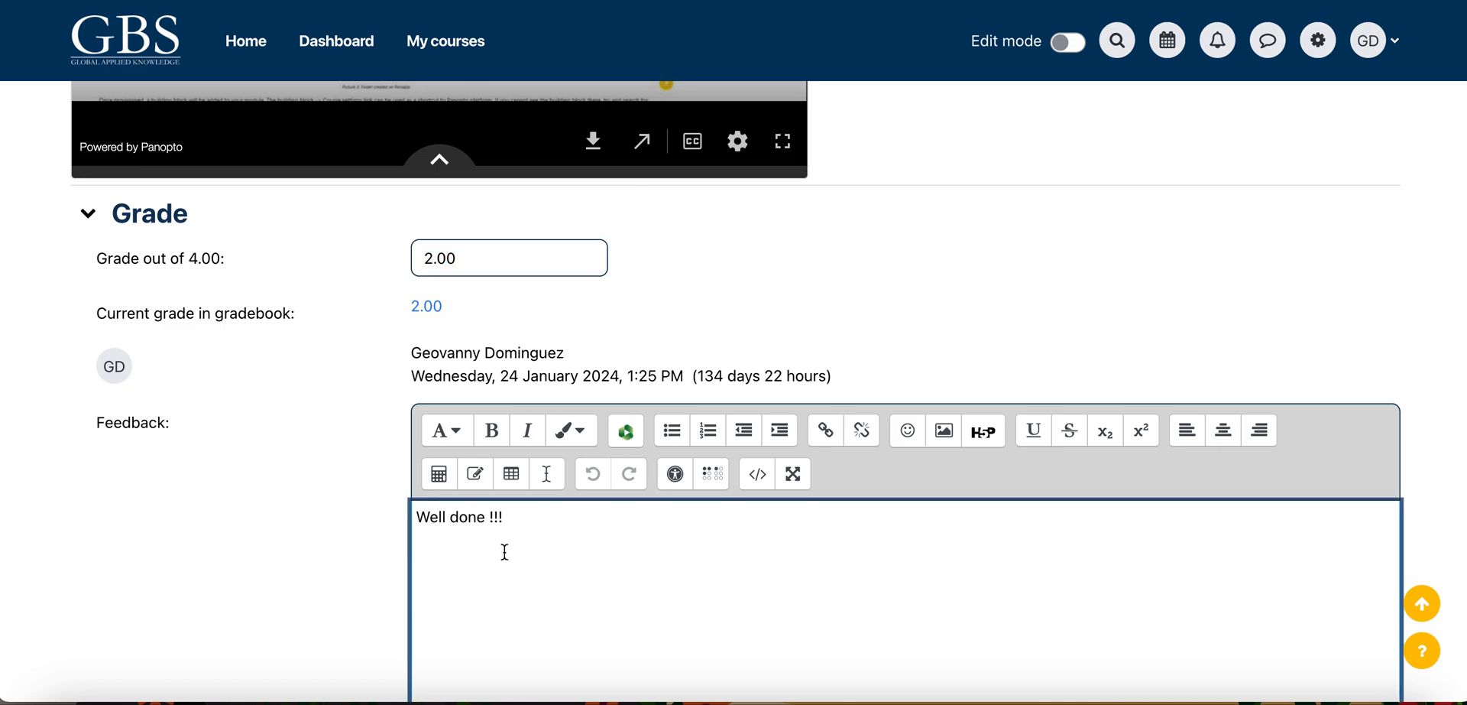
left_click_drag(513, 517, 340, 526)
scroll(321, 535, "down", 1)
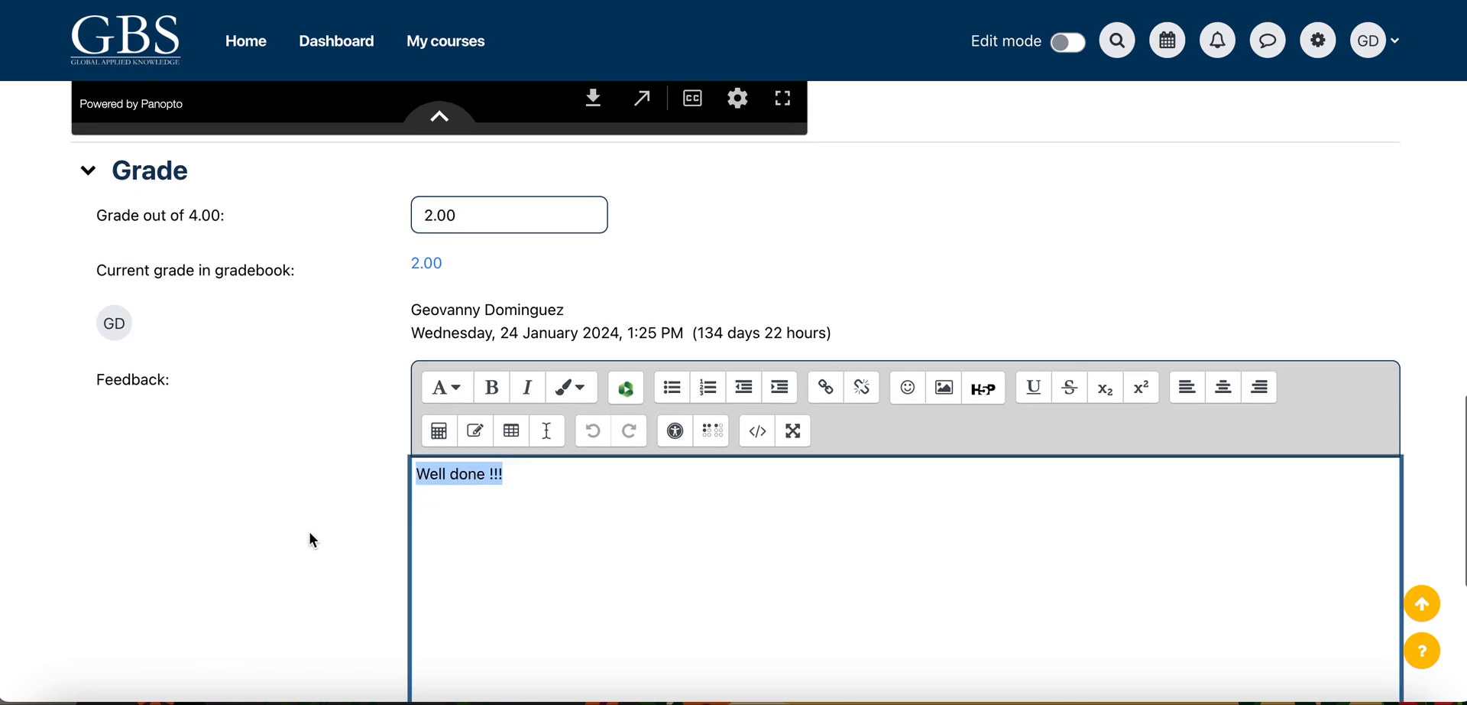
scroll(313, 539, "down", 2)
left_click(336, 486)
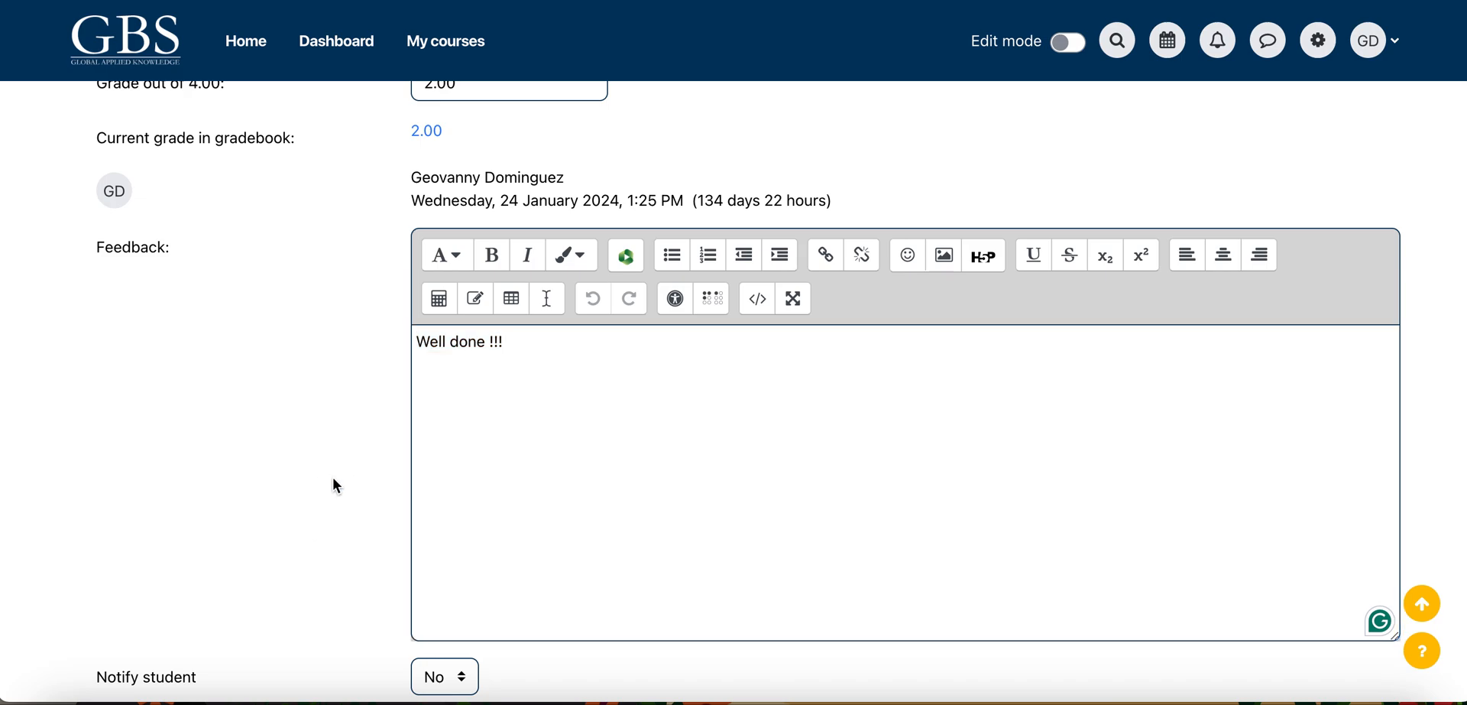
- Save the submission's grade and feedback without notifying the student, and check its row in the grading list
scroll(333, 478, "down", 5)
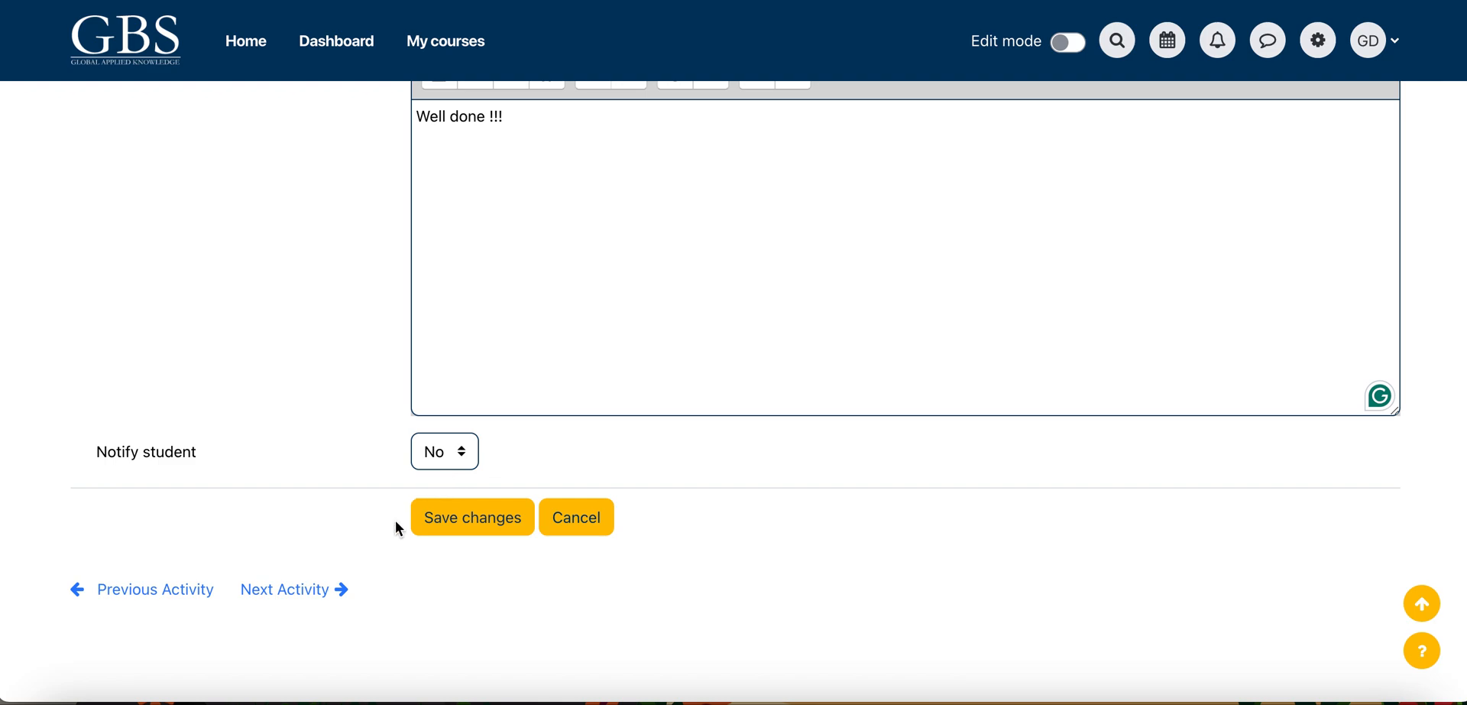
left_click(477, 522)
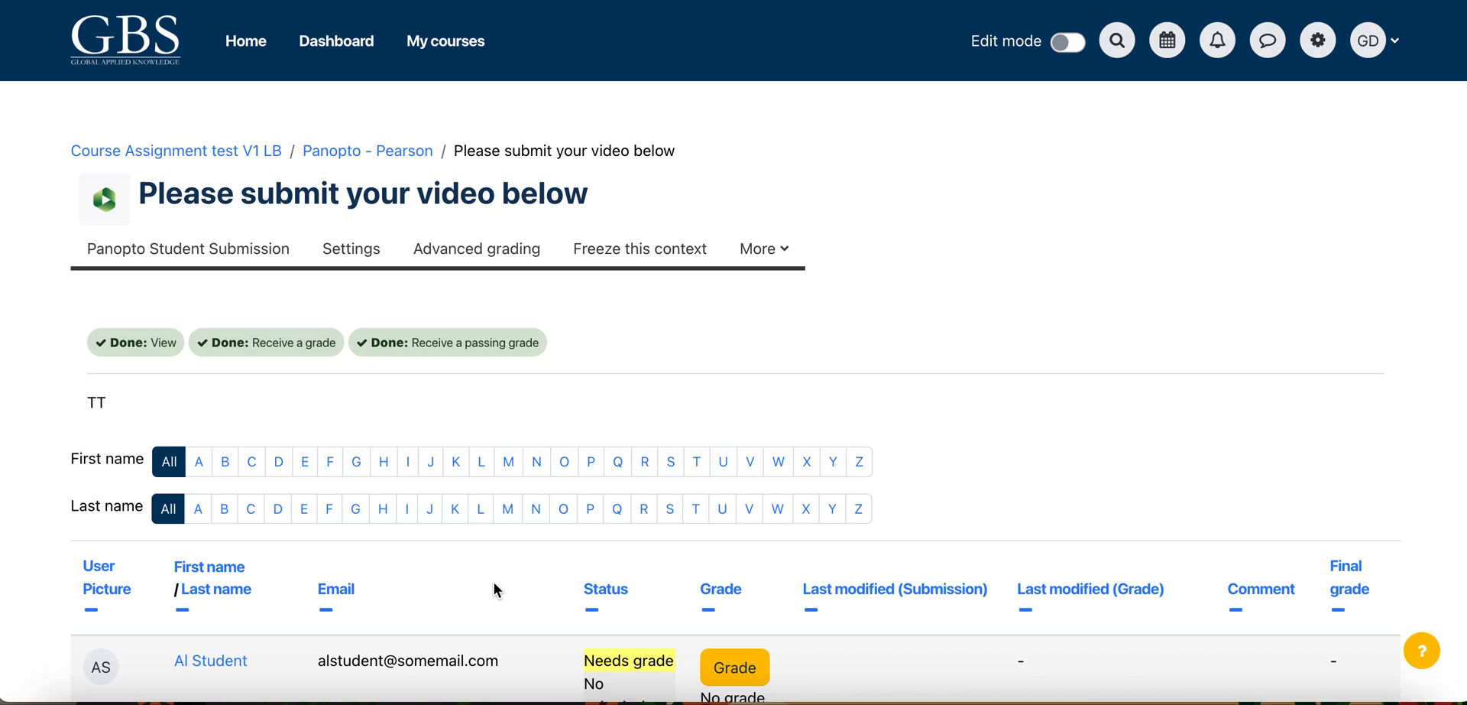
scroll(494, 581, "down", 9)
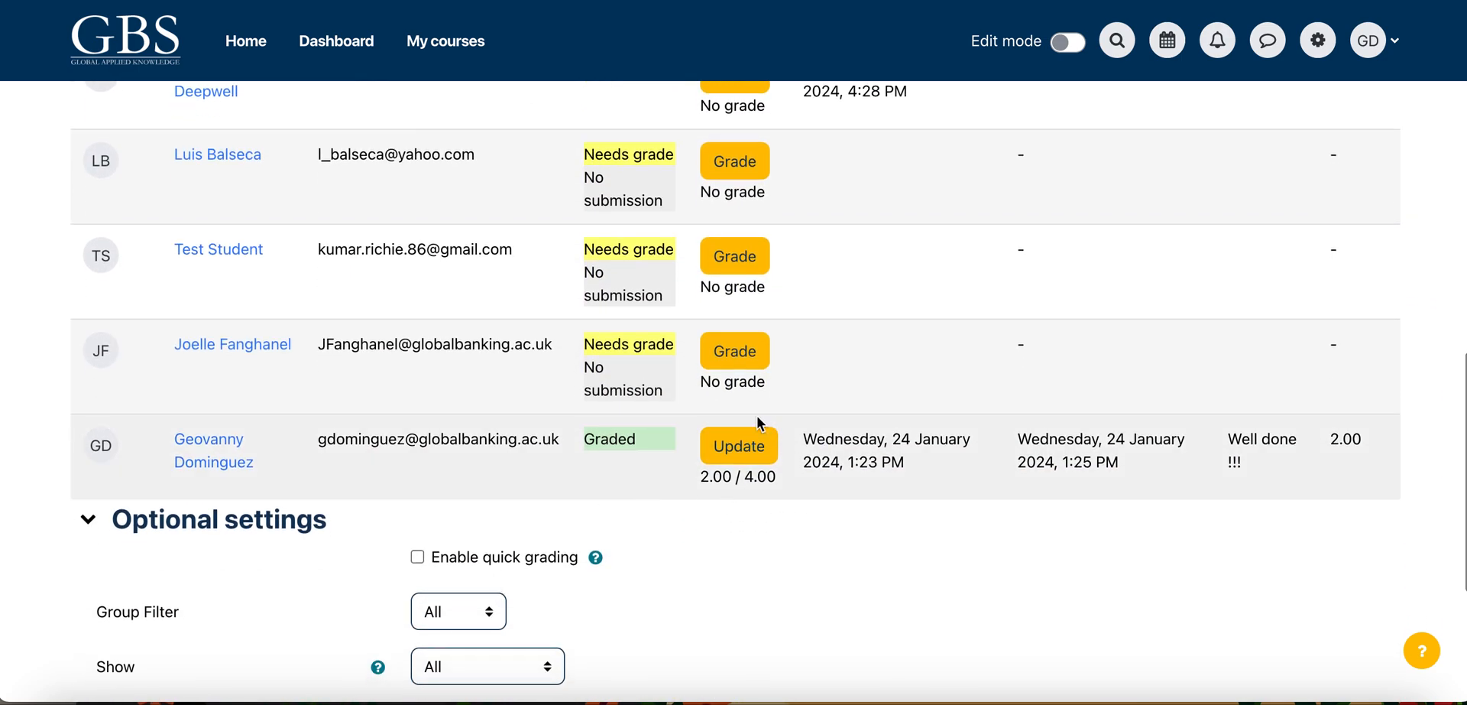
- Review the grade and feedback comment in the graded student's row, and look over the grading list and its optional settings
left_click_drag(699, 478, 745, 479)
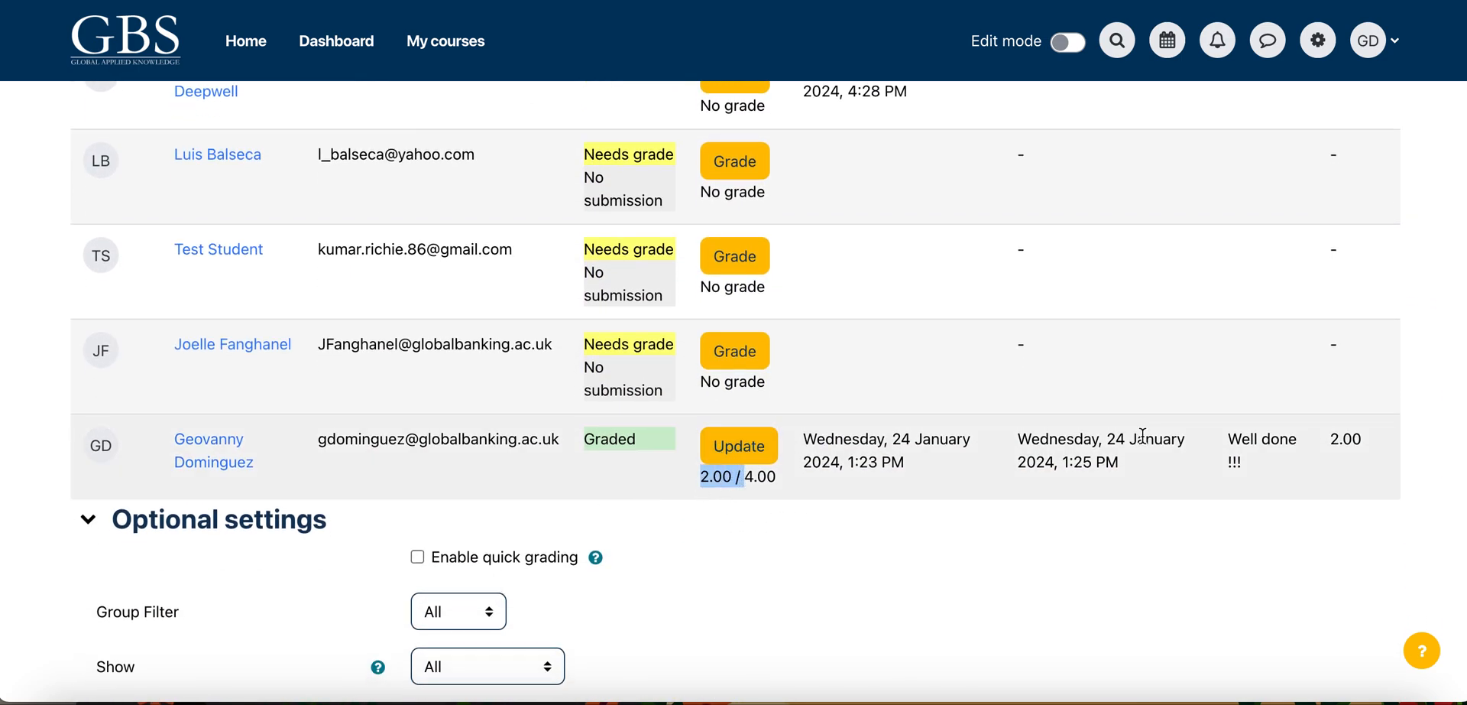
left_click_drag(1273, 434, 1317, 462)
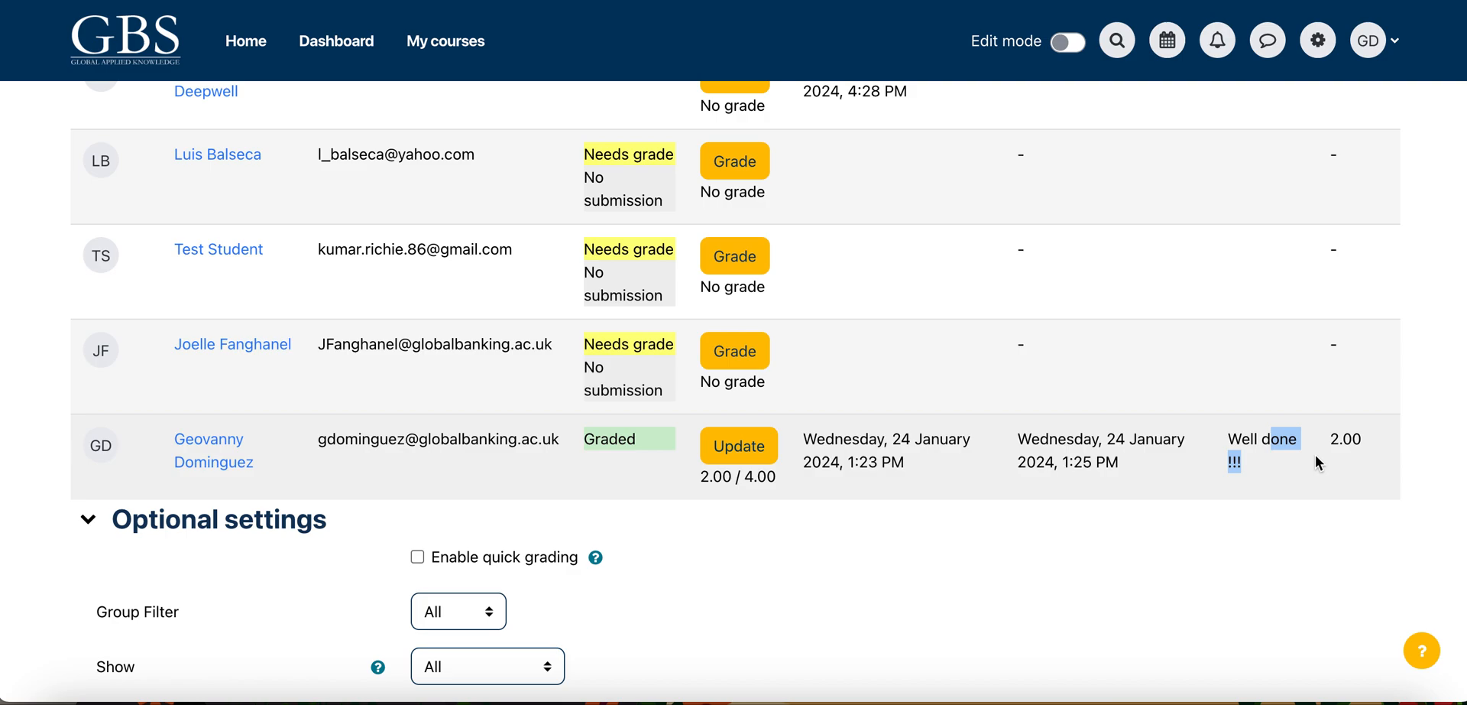
left_click(914, 594)
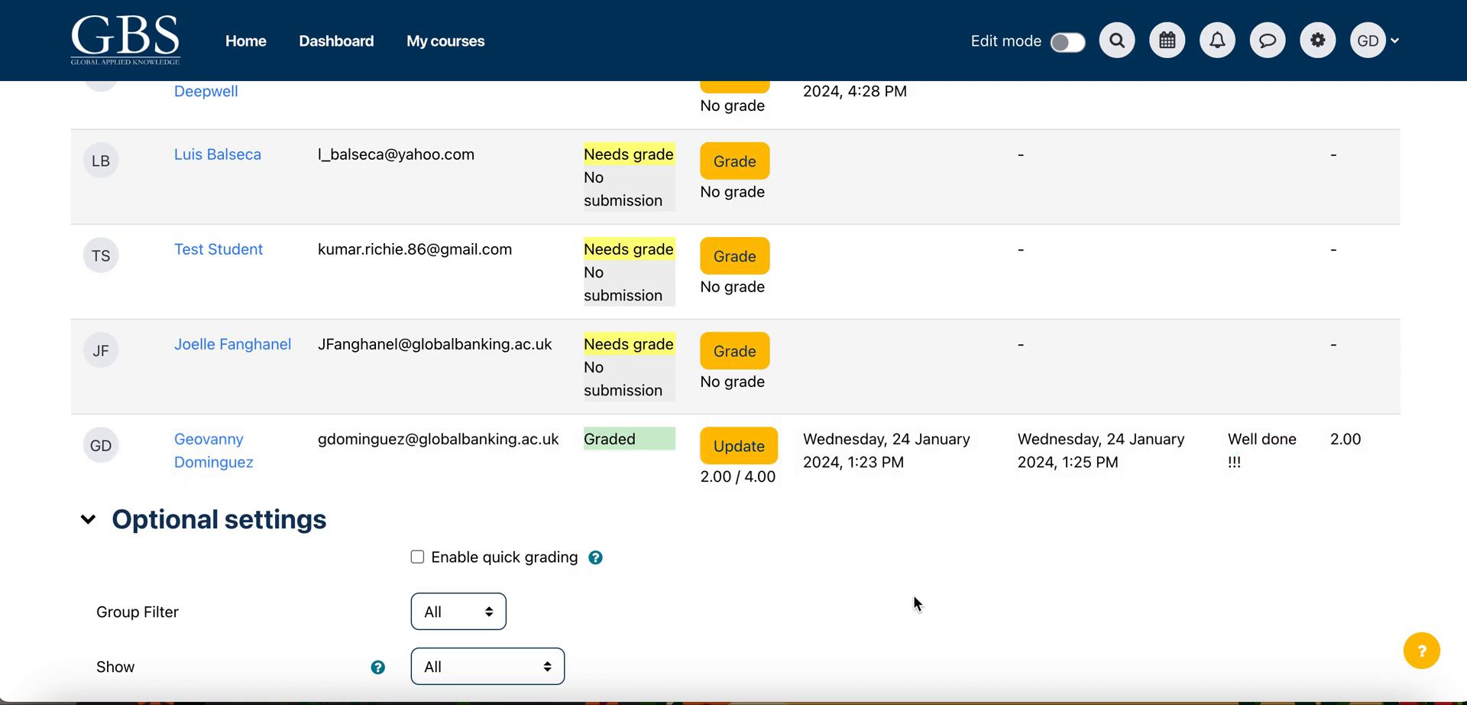
scroll(914, 593, "up", 3)
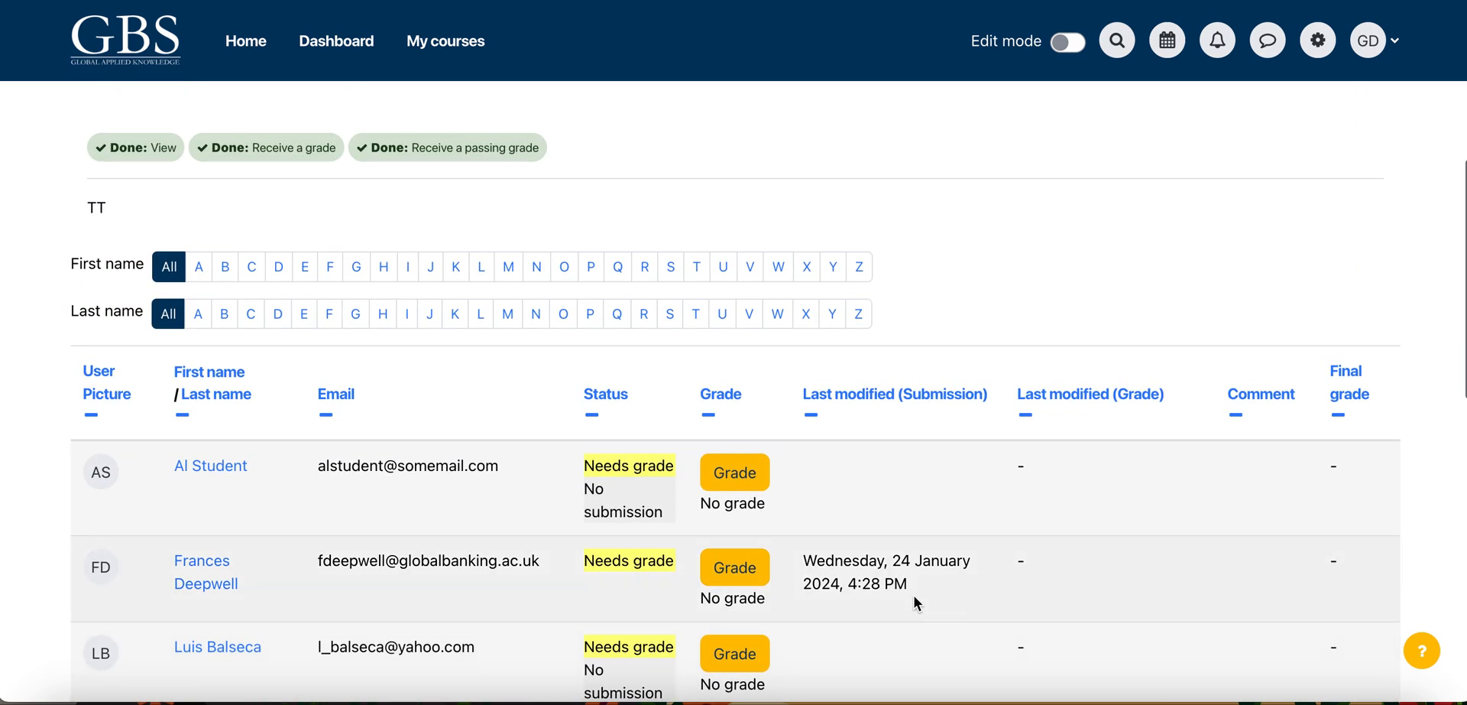
scroll(914, 594, "down", 7)
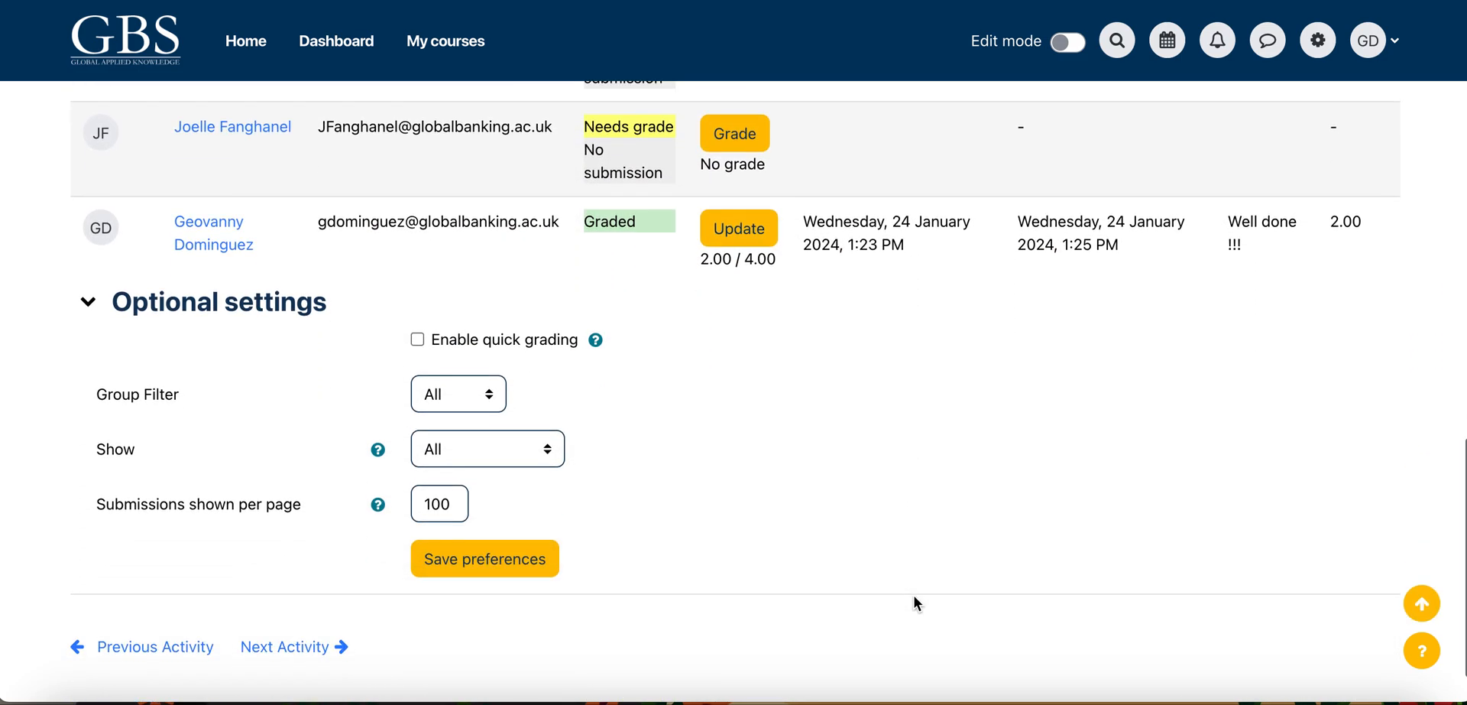
scroll(916, 597, "up", 8)
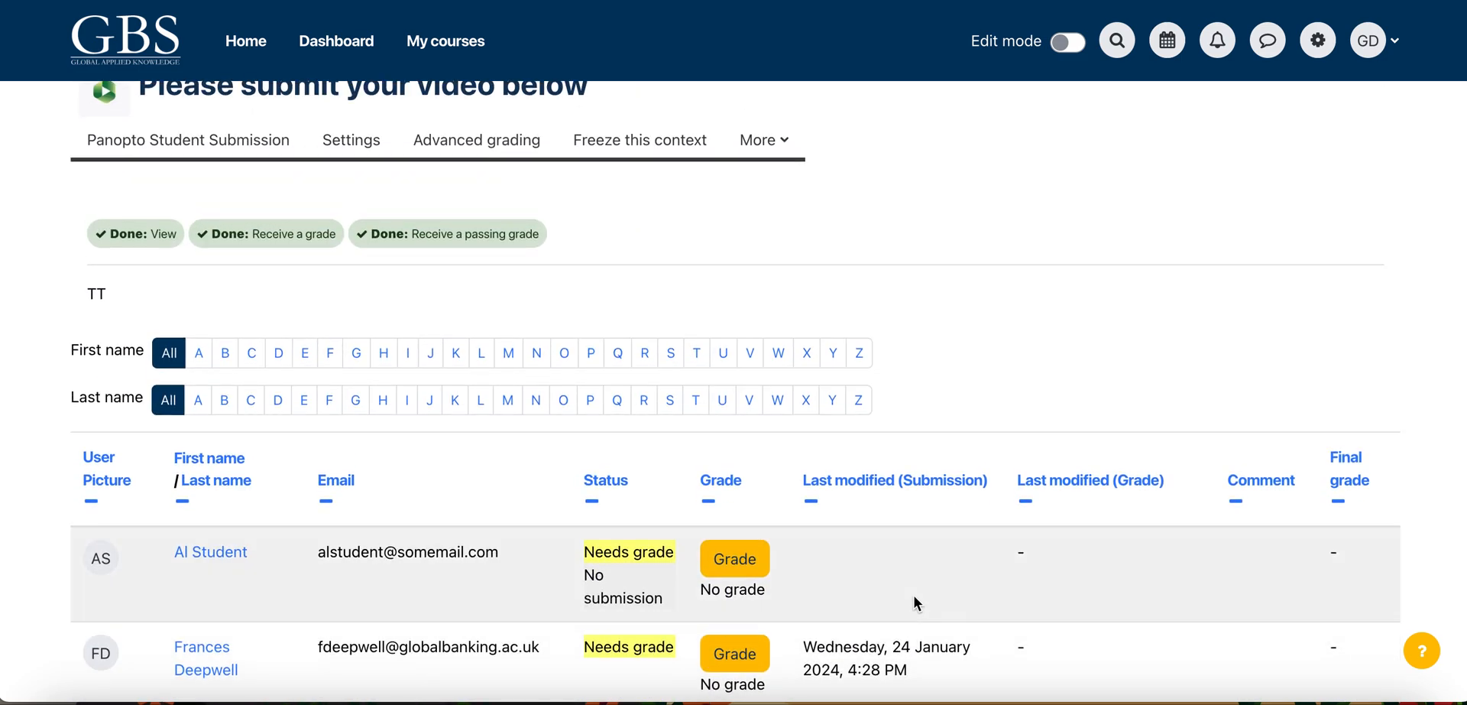